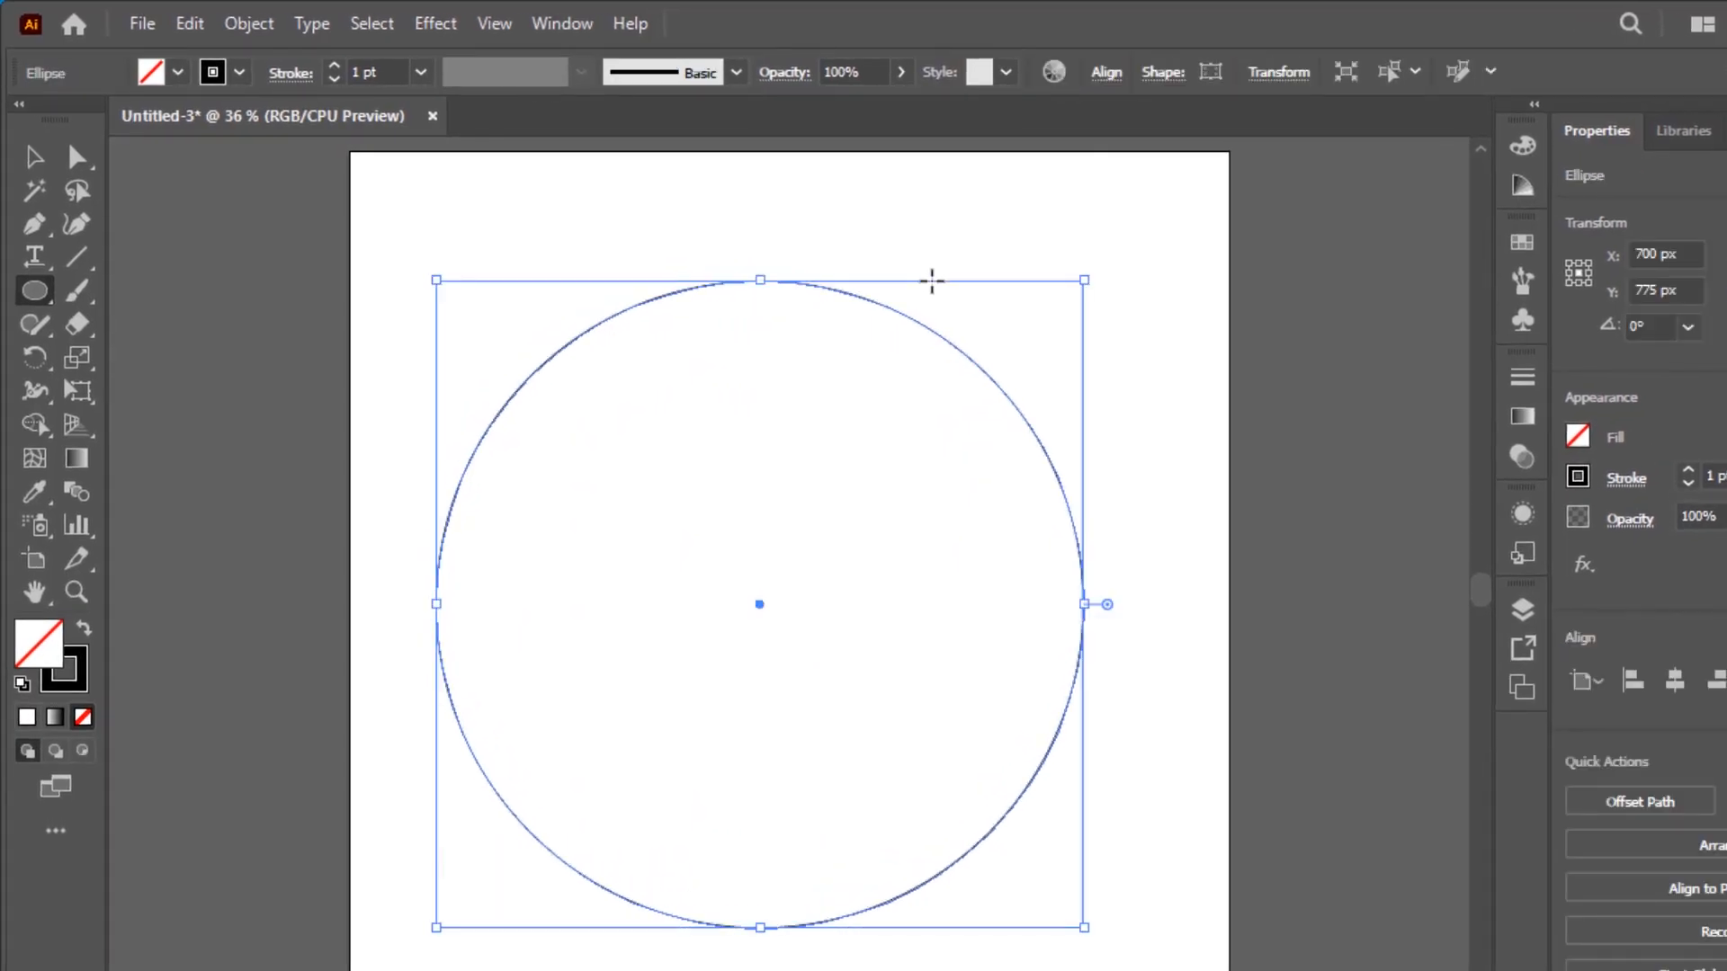
Center the large circle vertically and horizontally on the artboard, then deselect it
left_click(1108, 73)
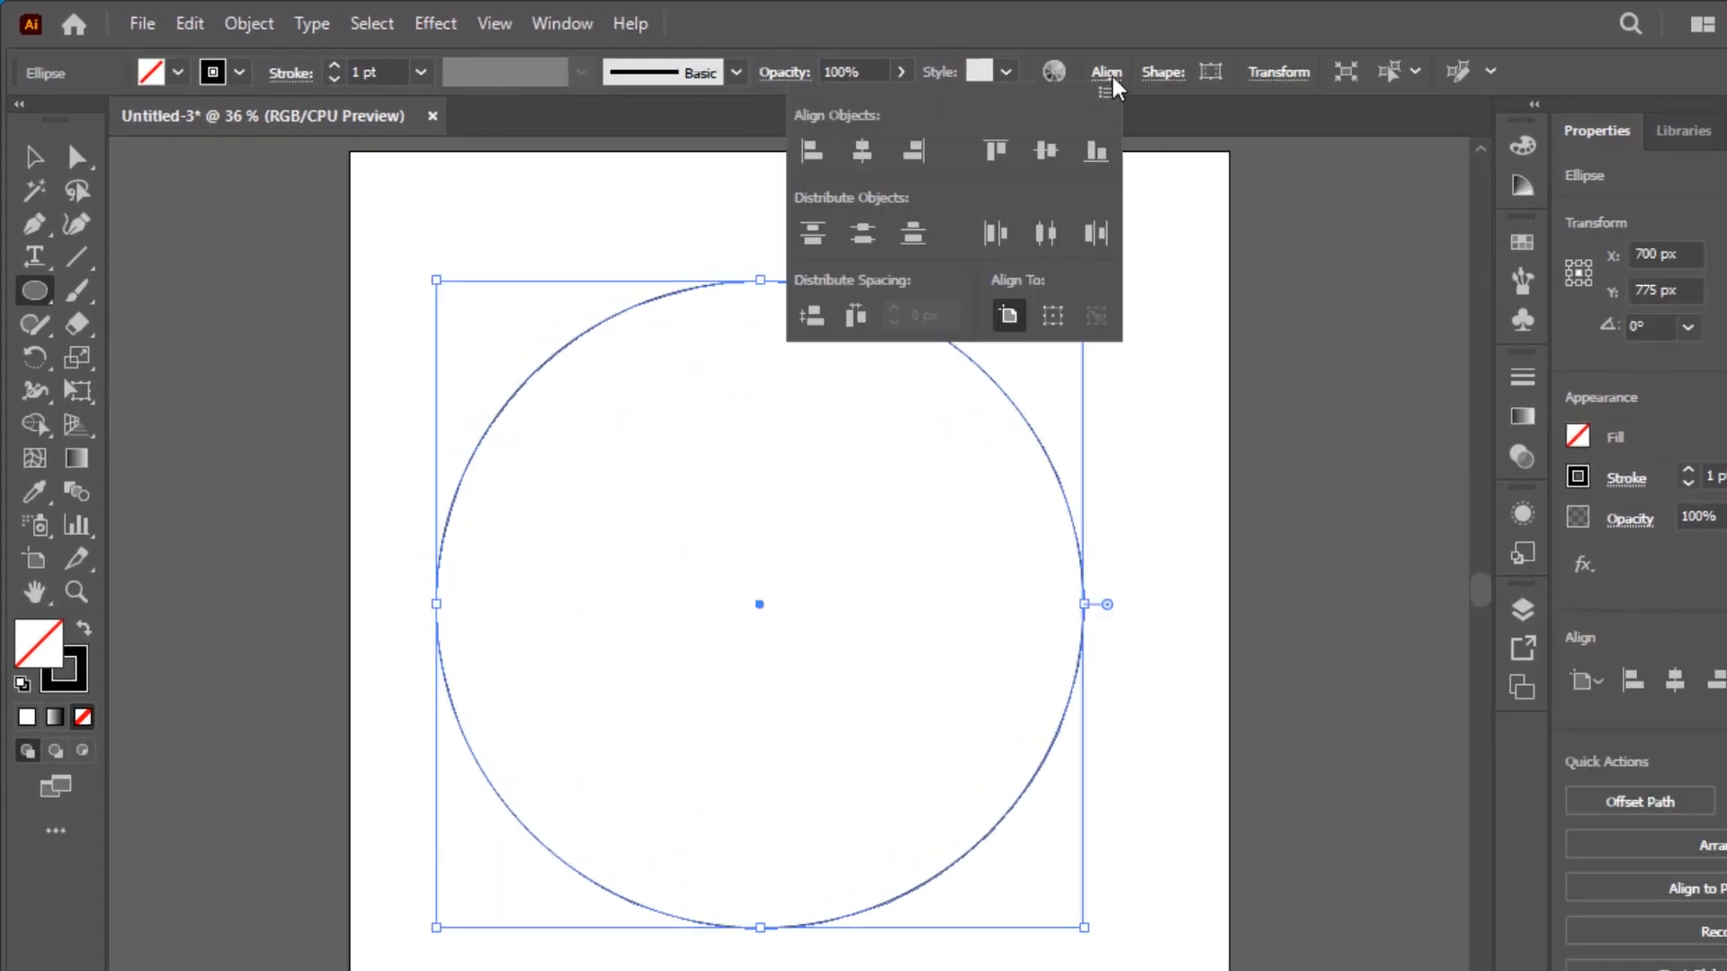
left_click(987, 153)
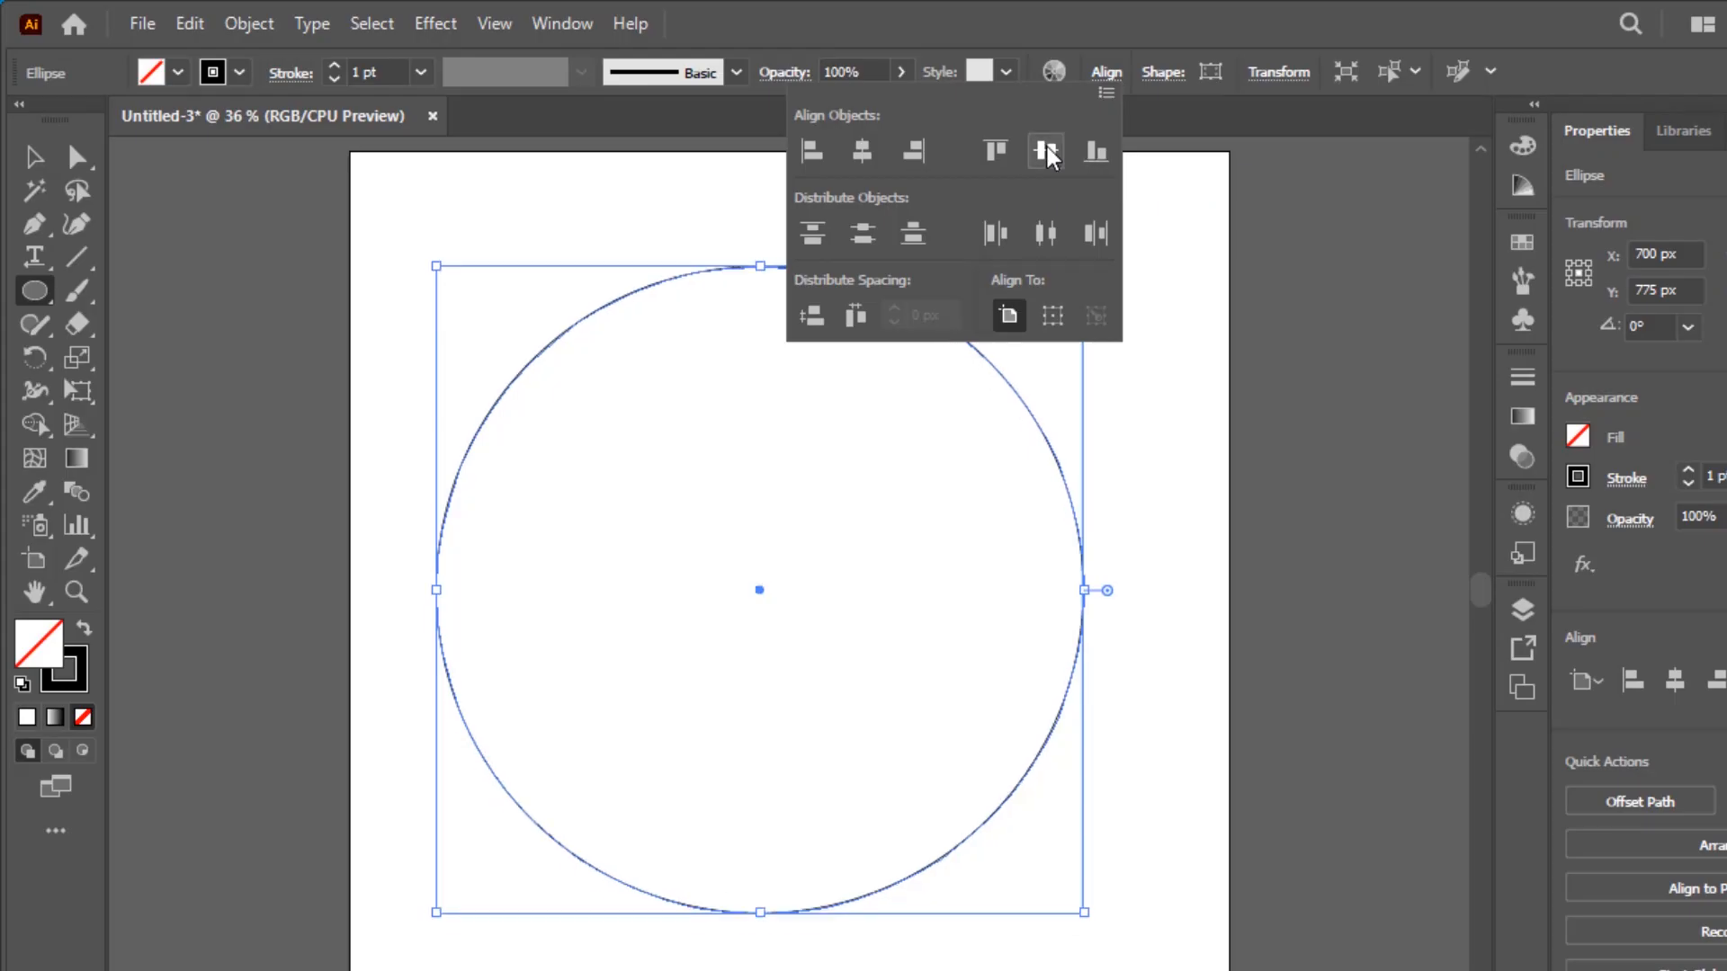
left_click(866, 154)
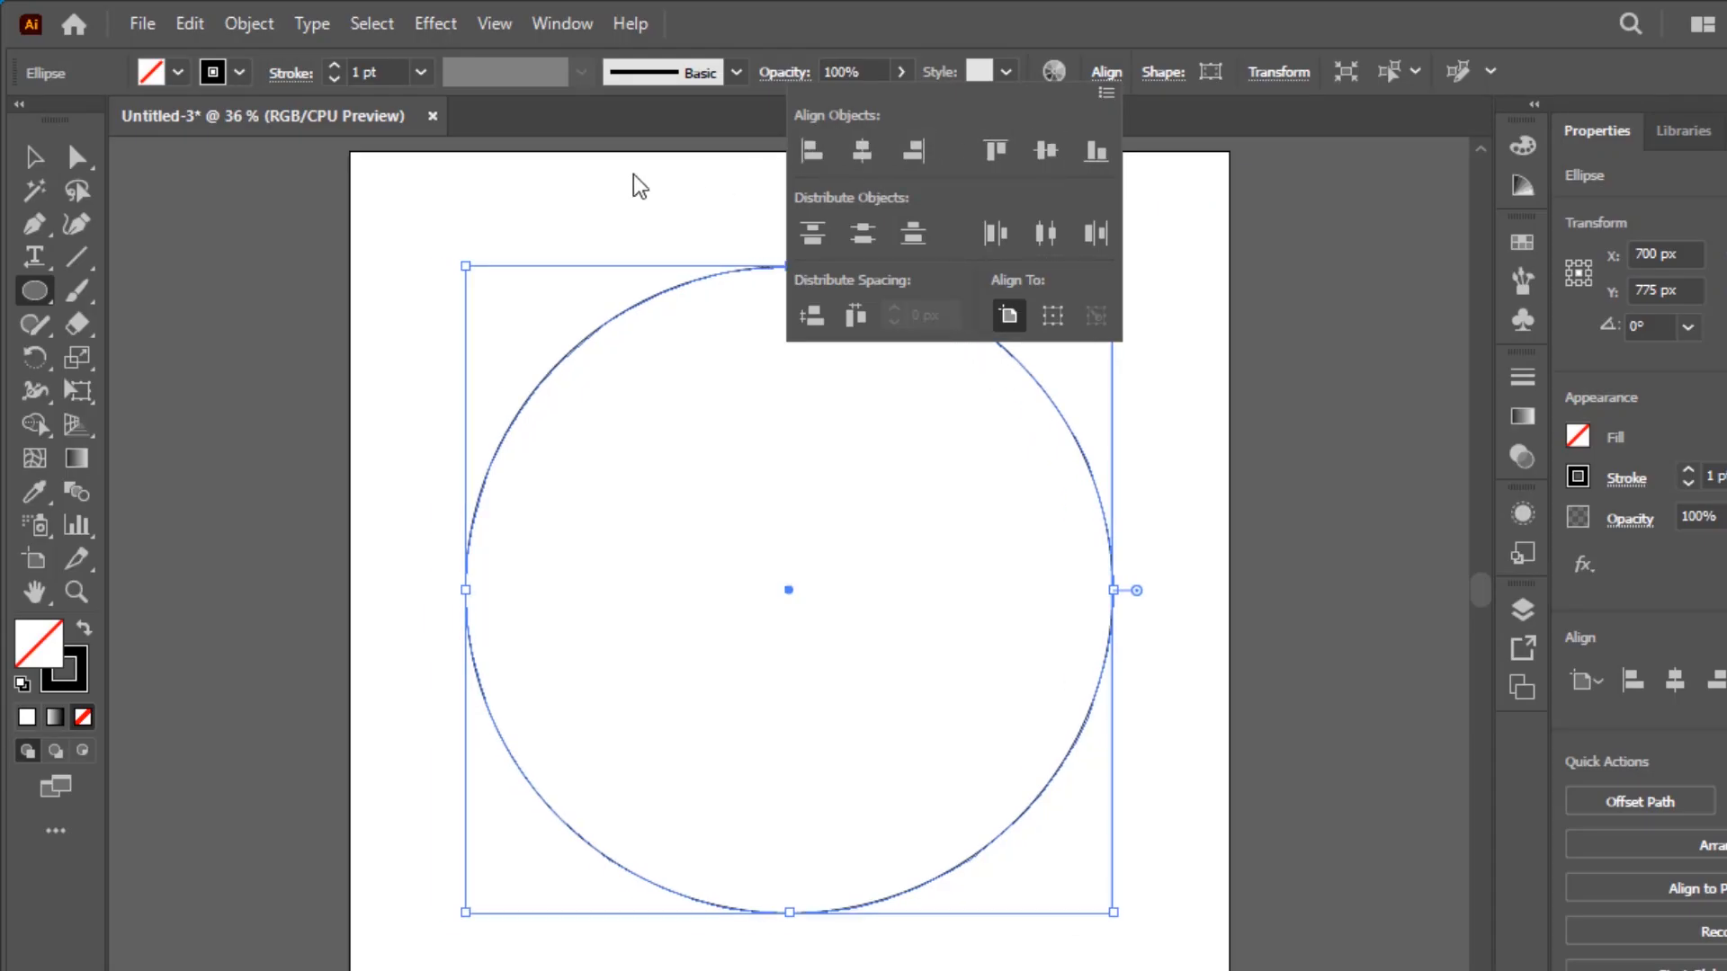
left_click(42, 157)
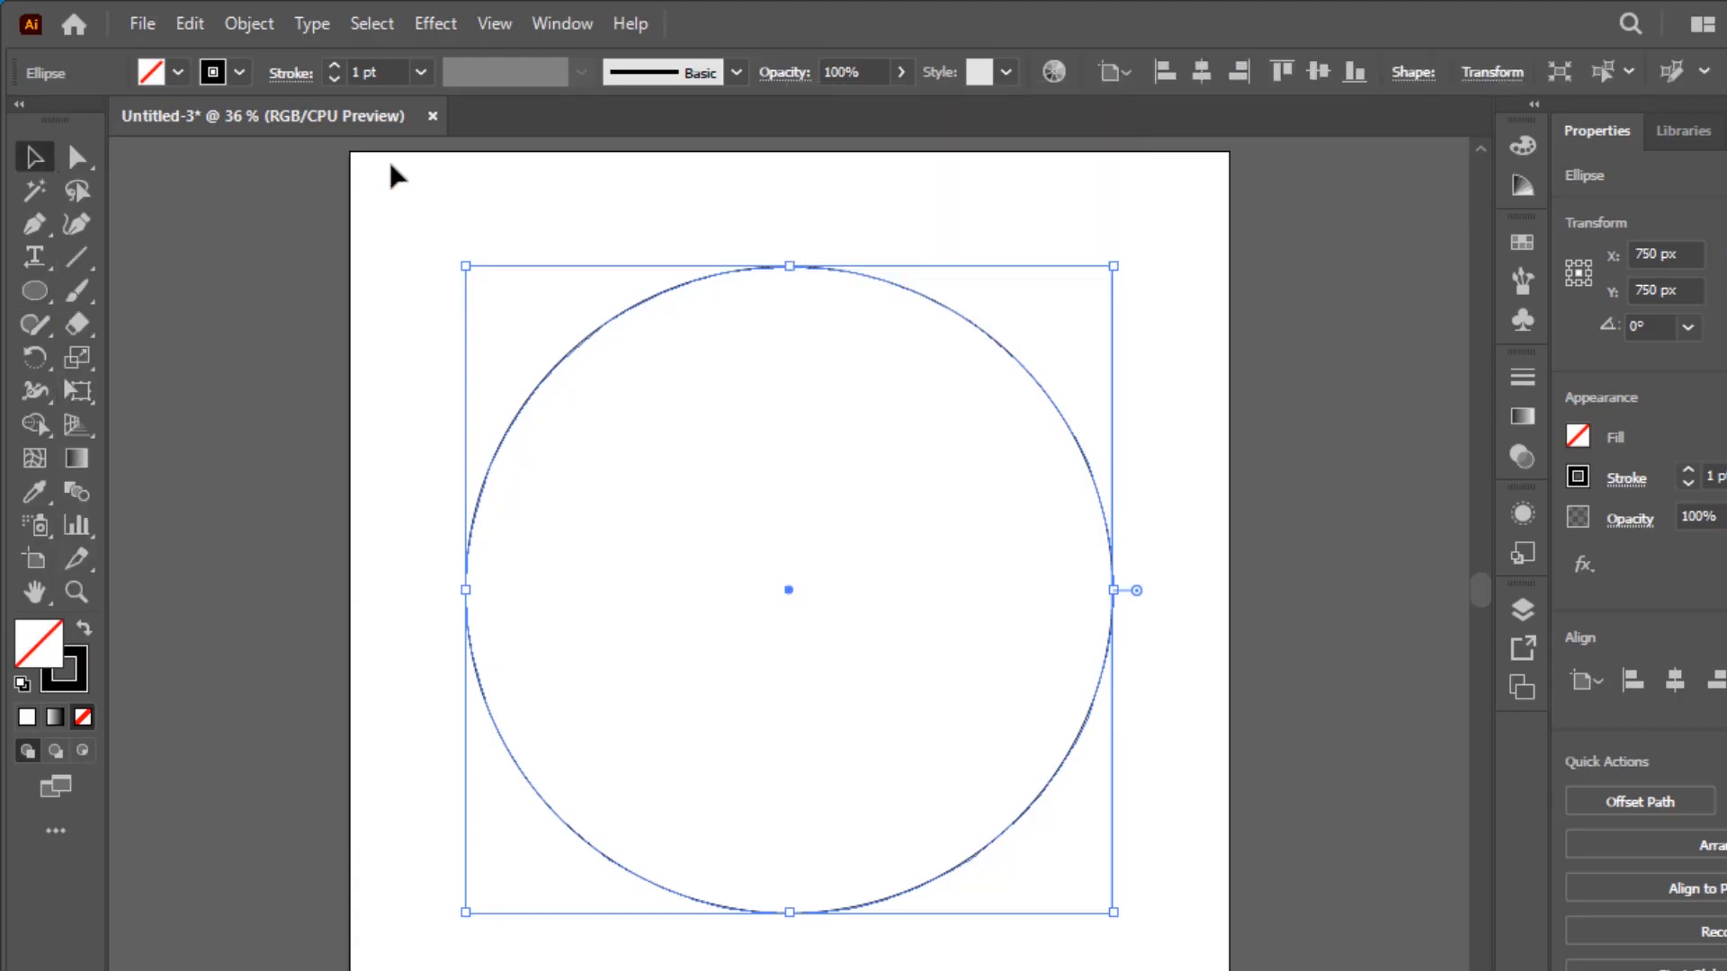
left_click(462, 173)
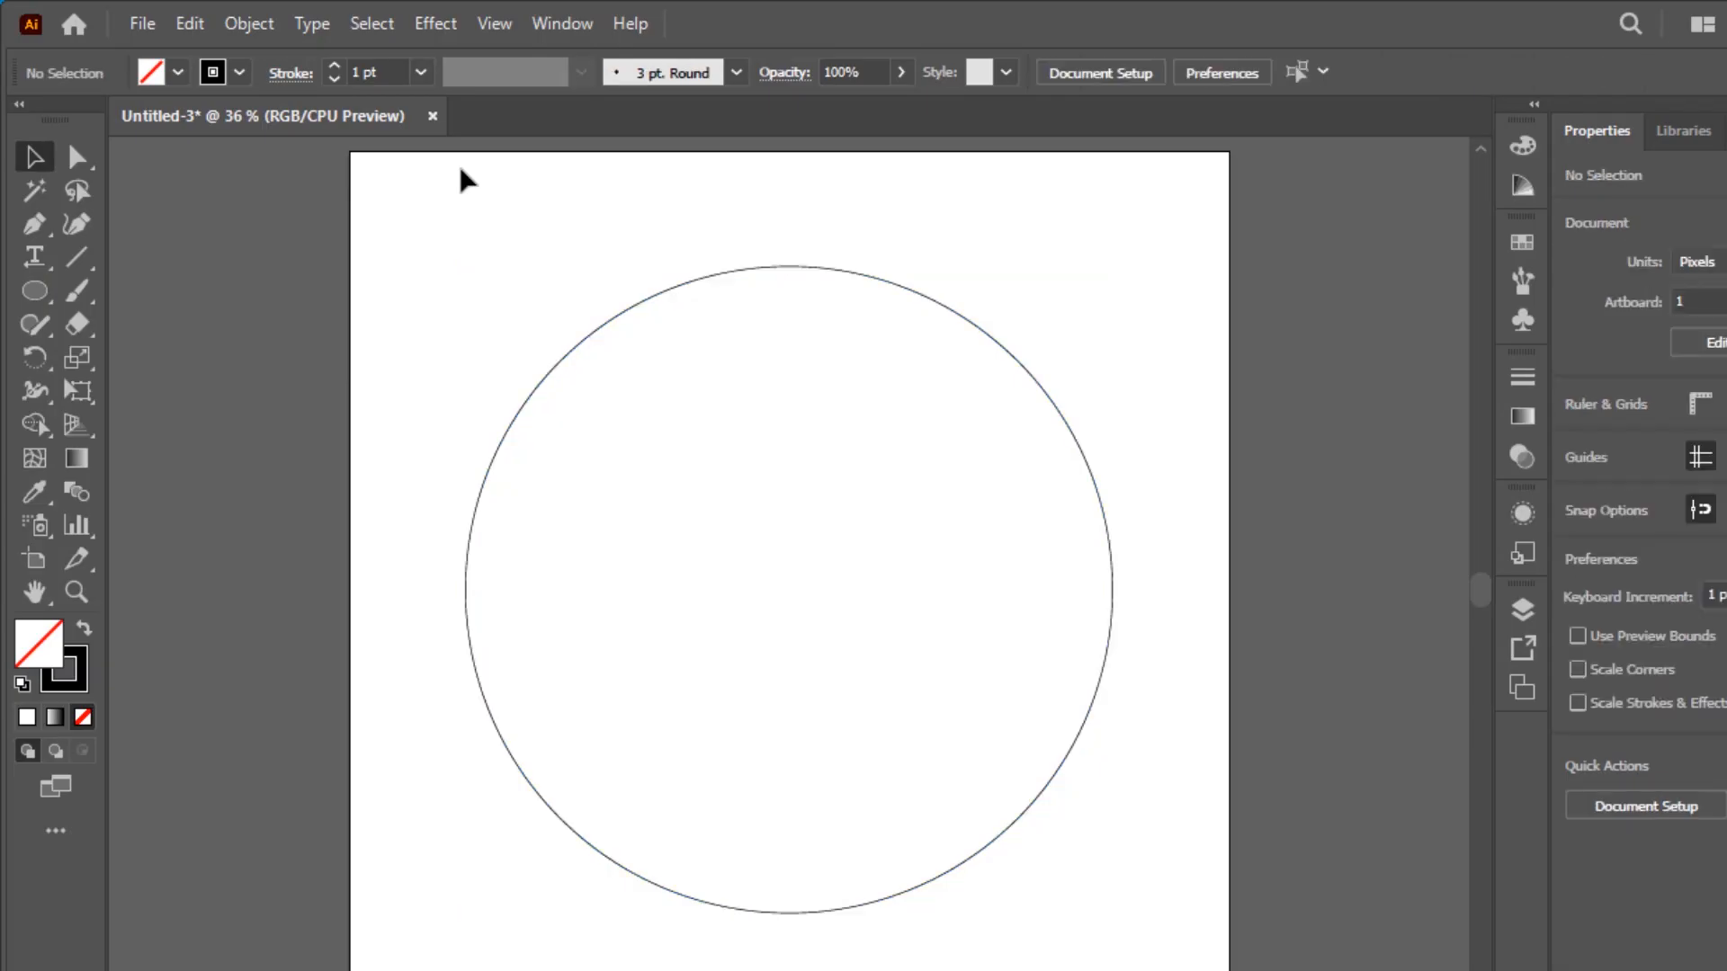
Run the Triangulator script on the large circle to fill it with low-poly triangles
left_click_drag(463, 226, 1168, 911)
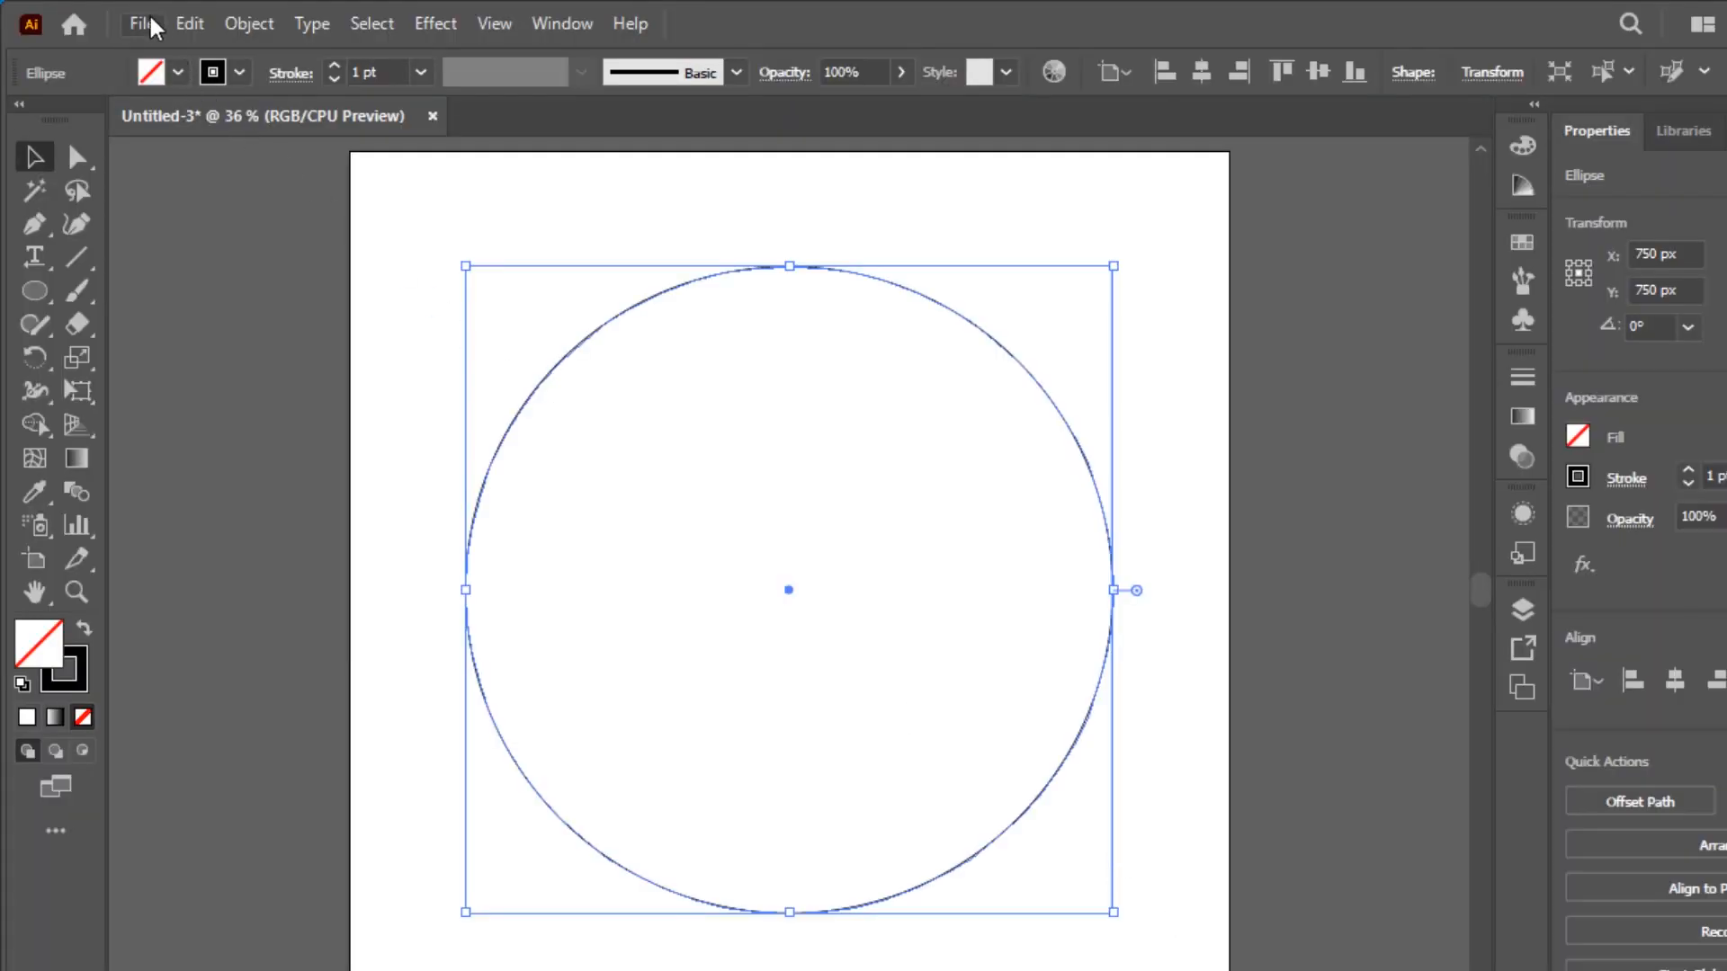
left_click(145, 28)
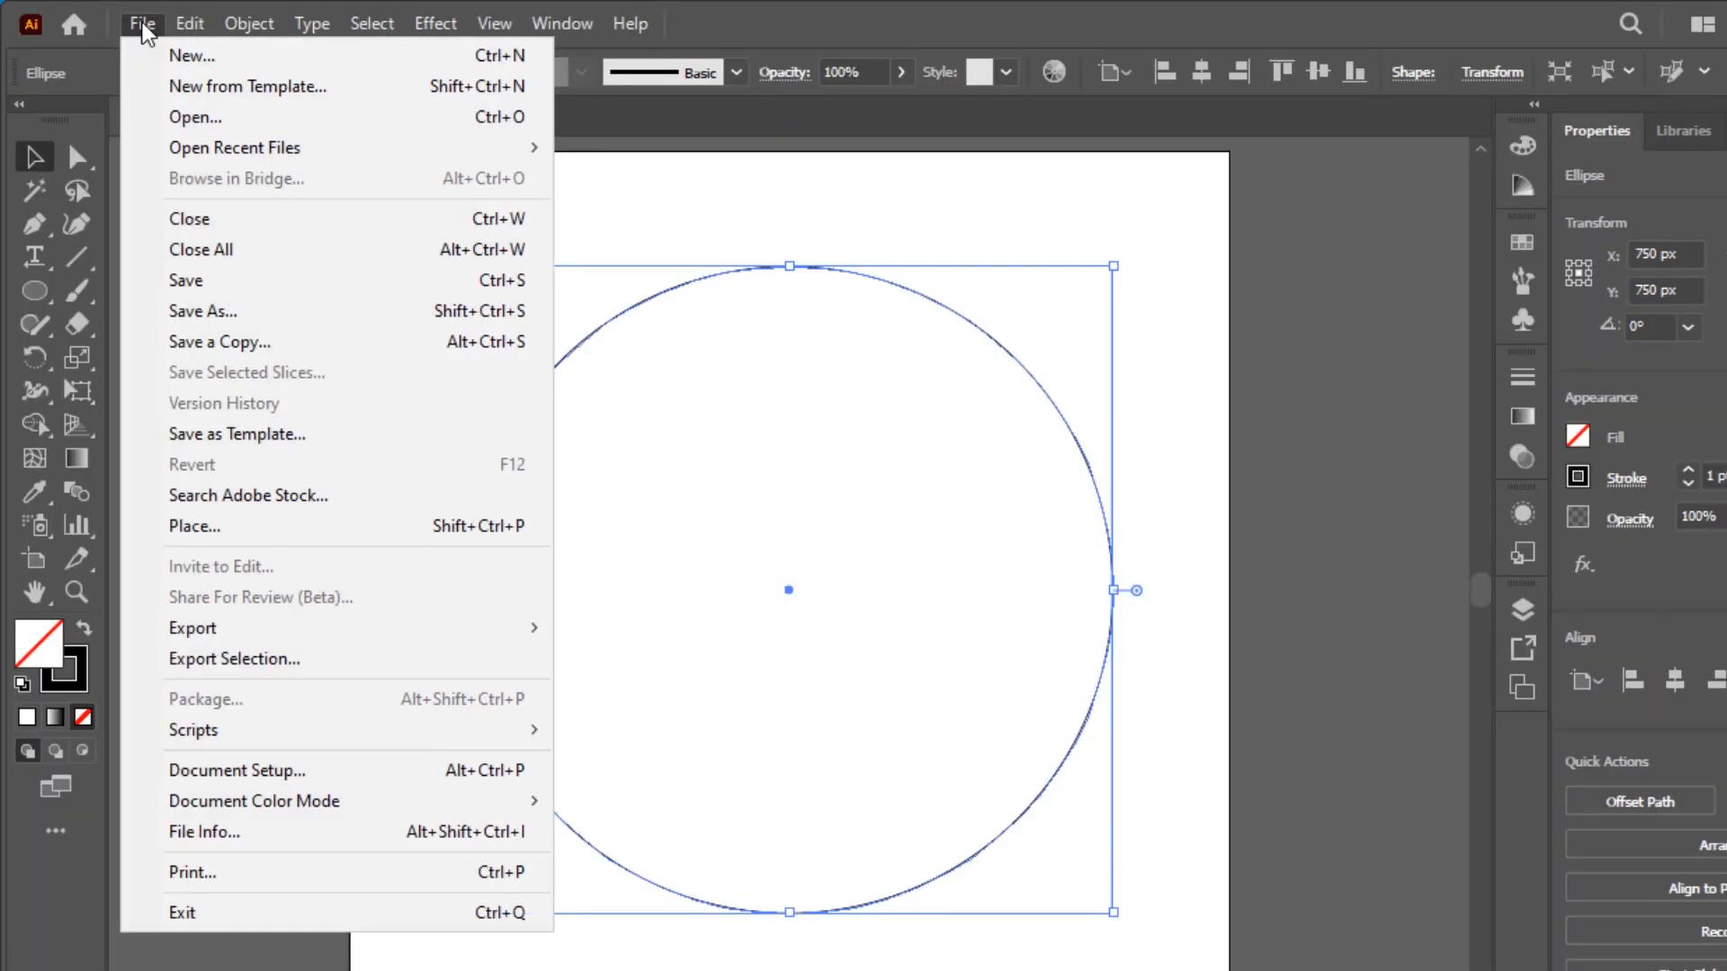
mouse_move(321, 730)
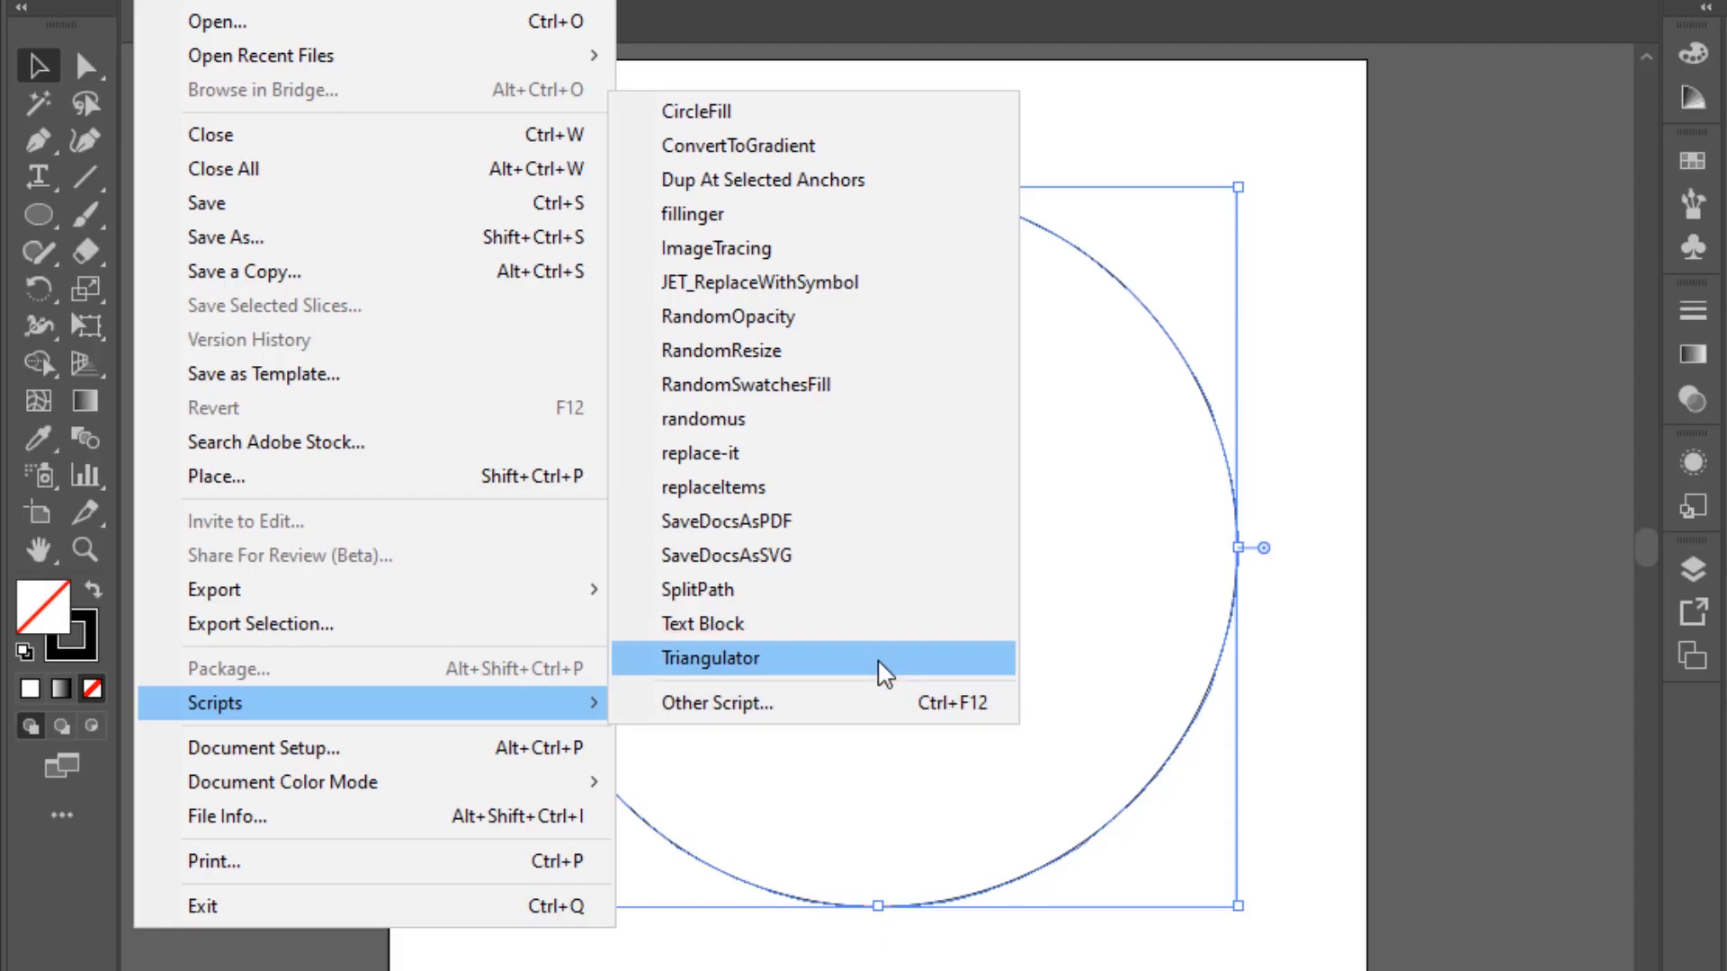
left_click(880, 663)
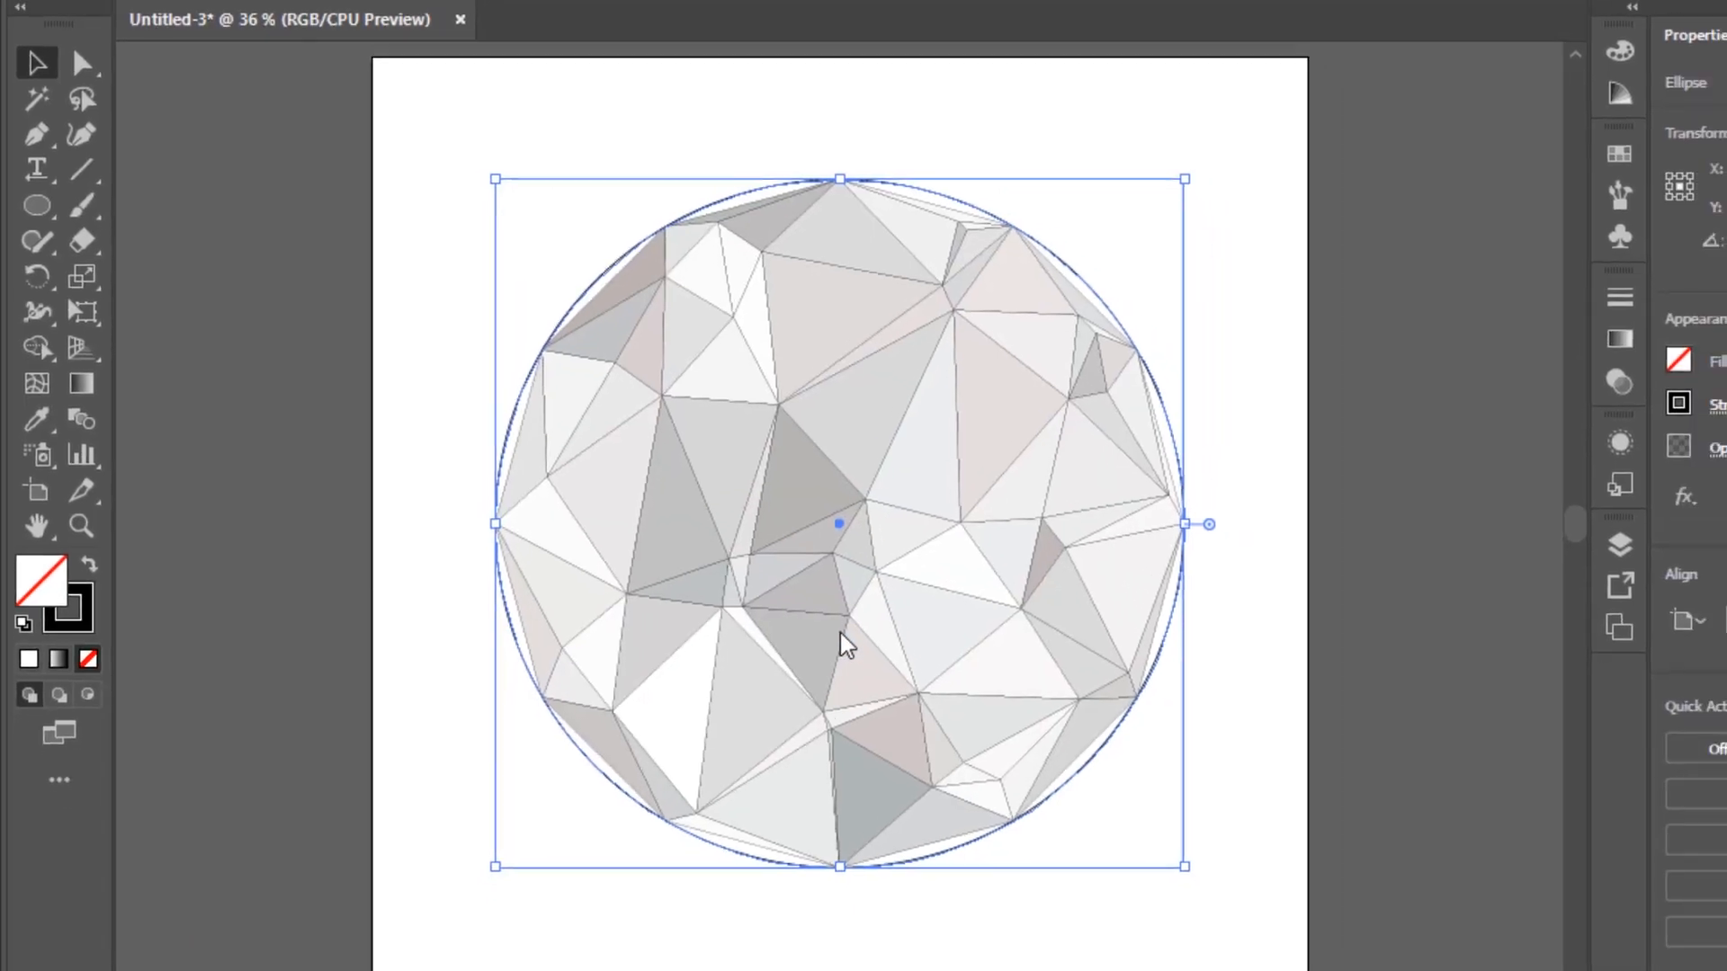
Delete the original circle outline around the triangle mesh
left_click(889, 108)
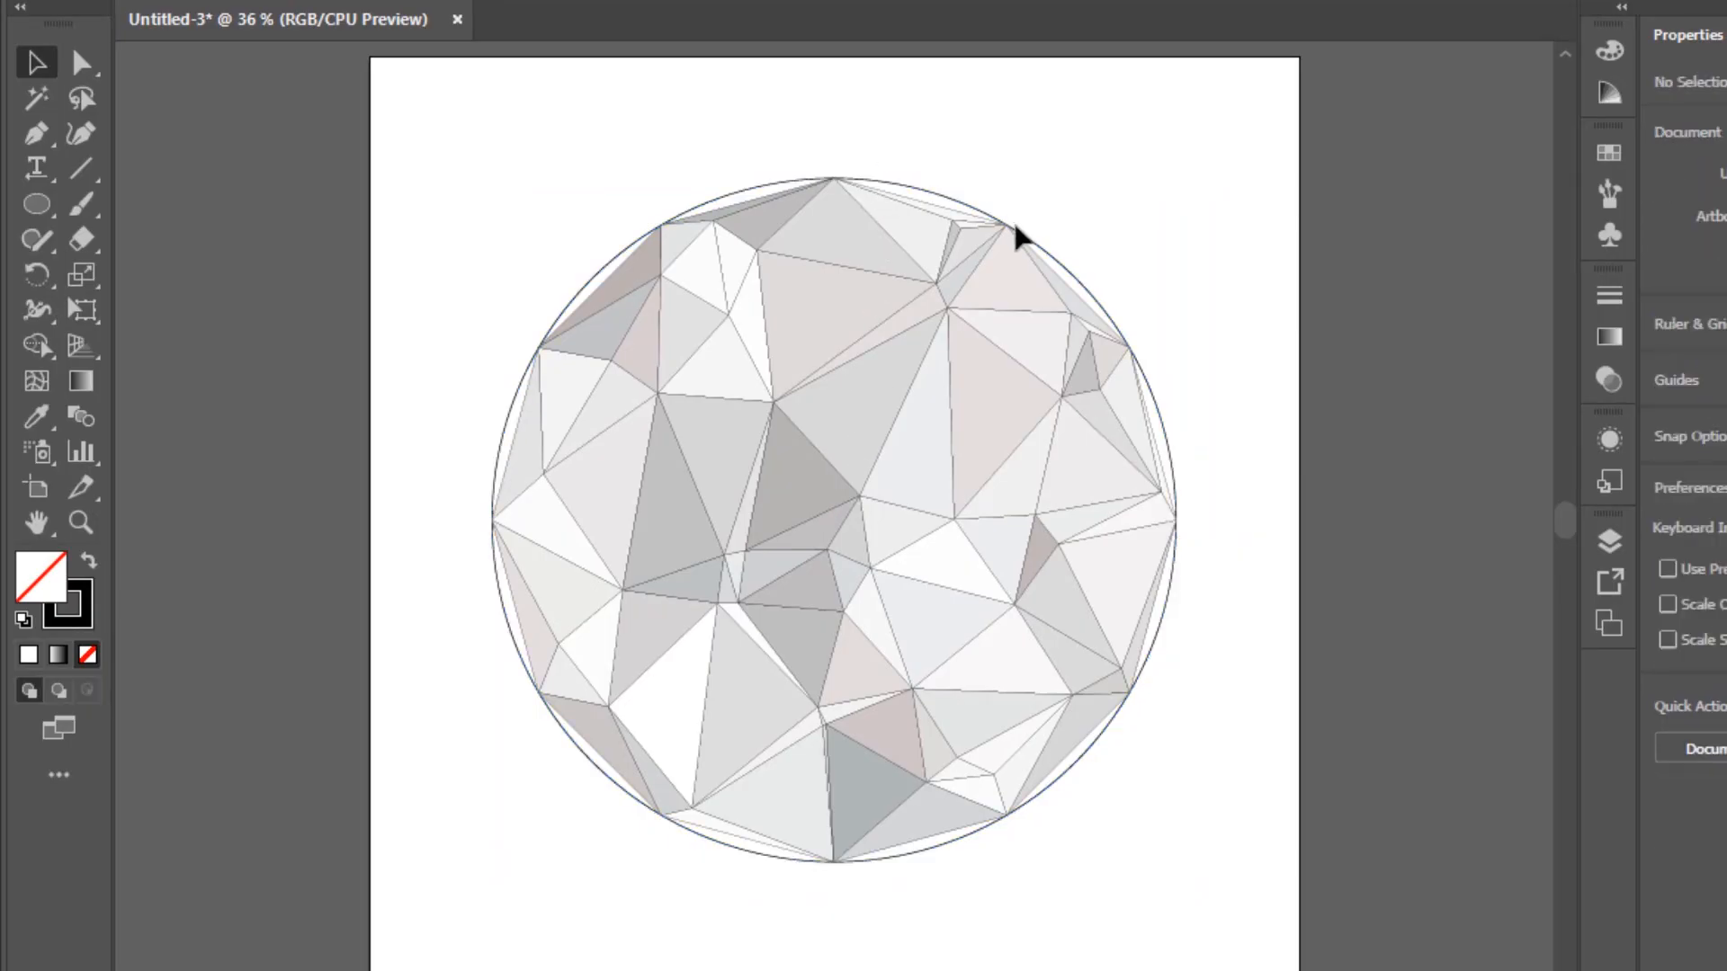
left_click(1078, 286)
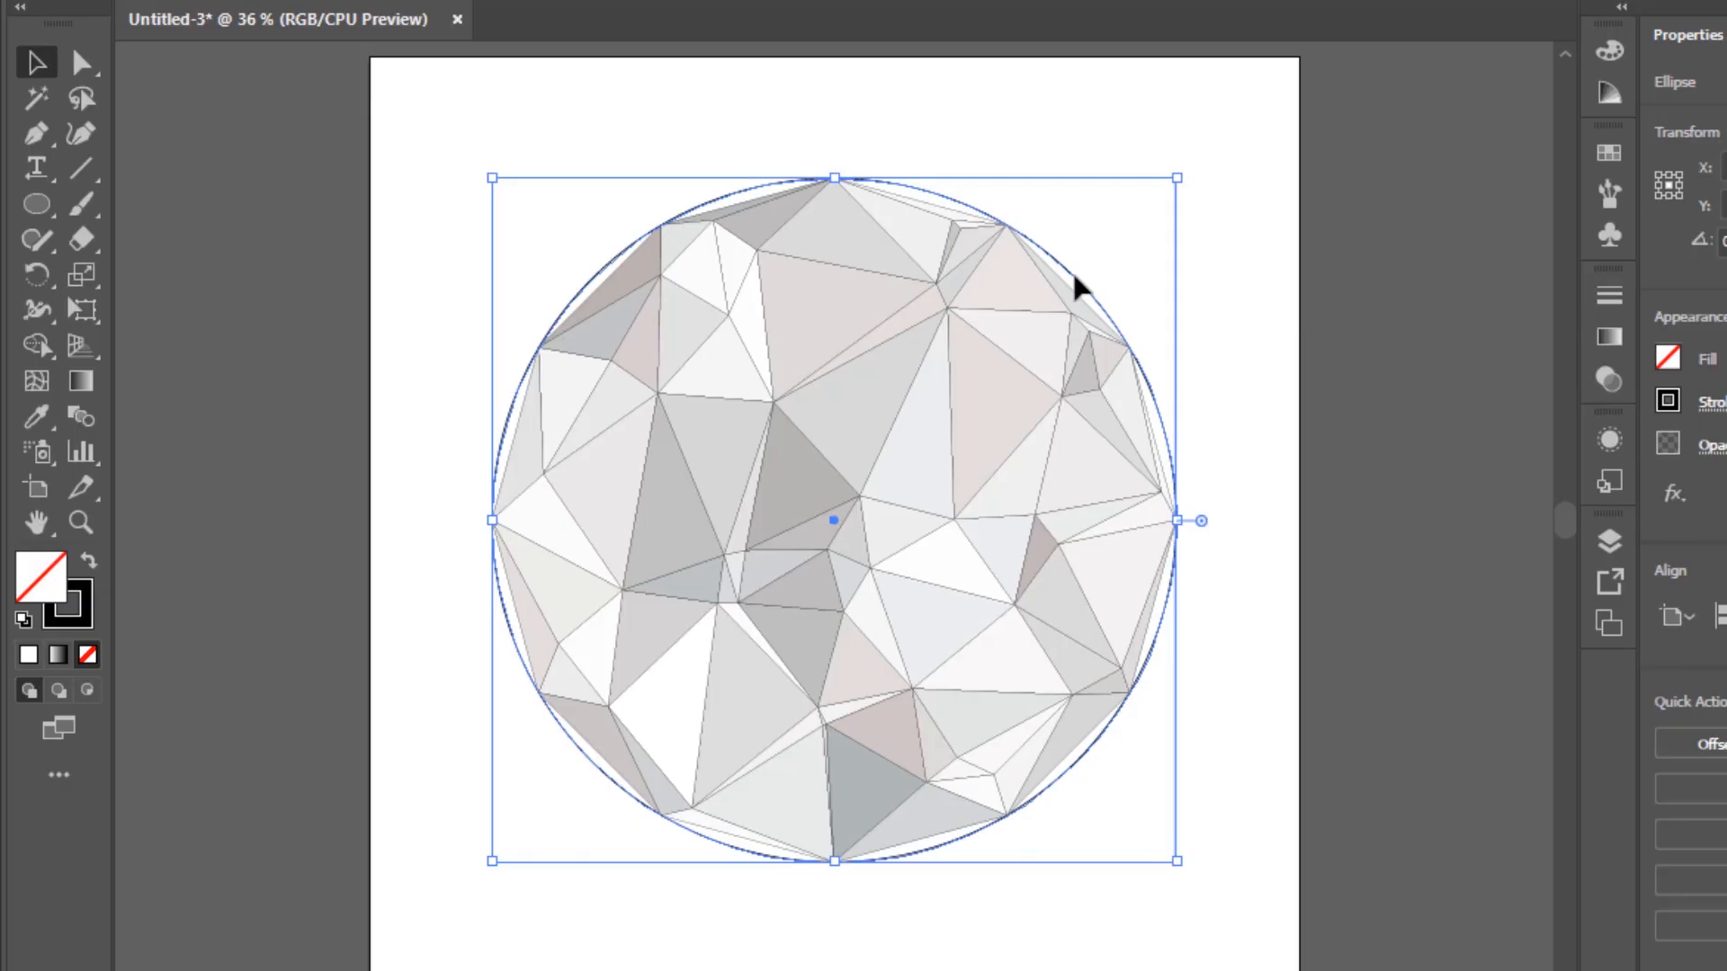
key("Delete")
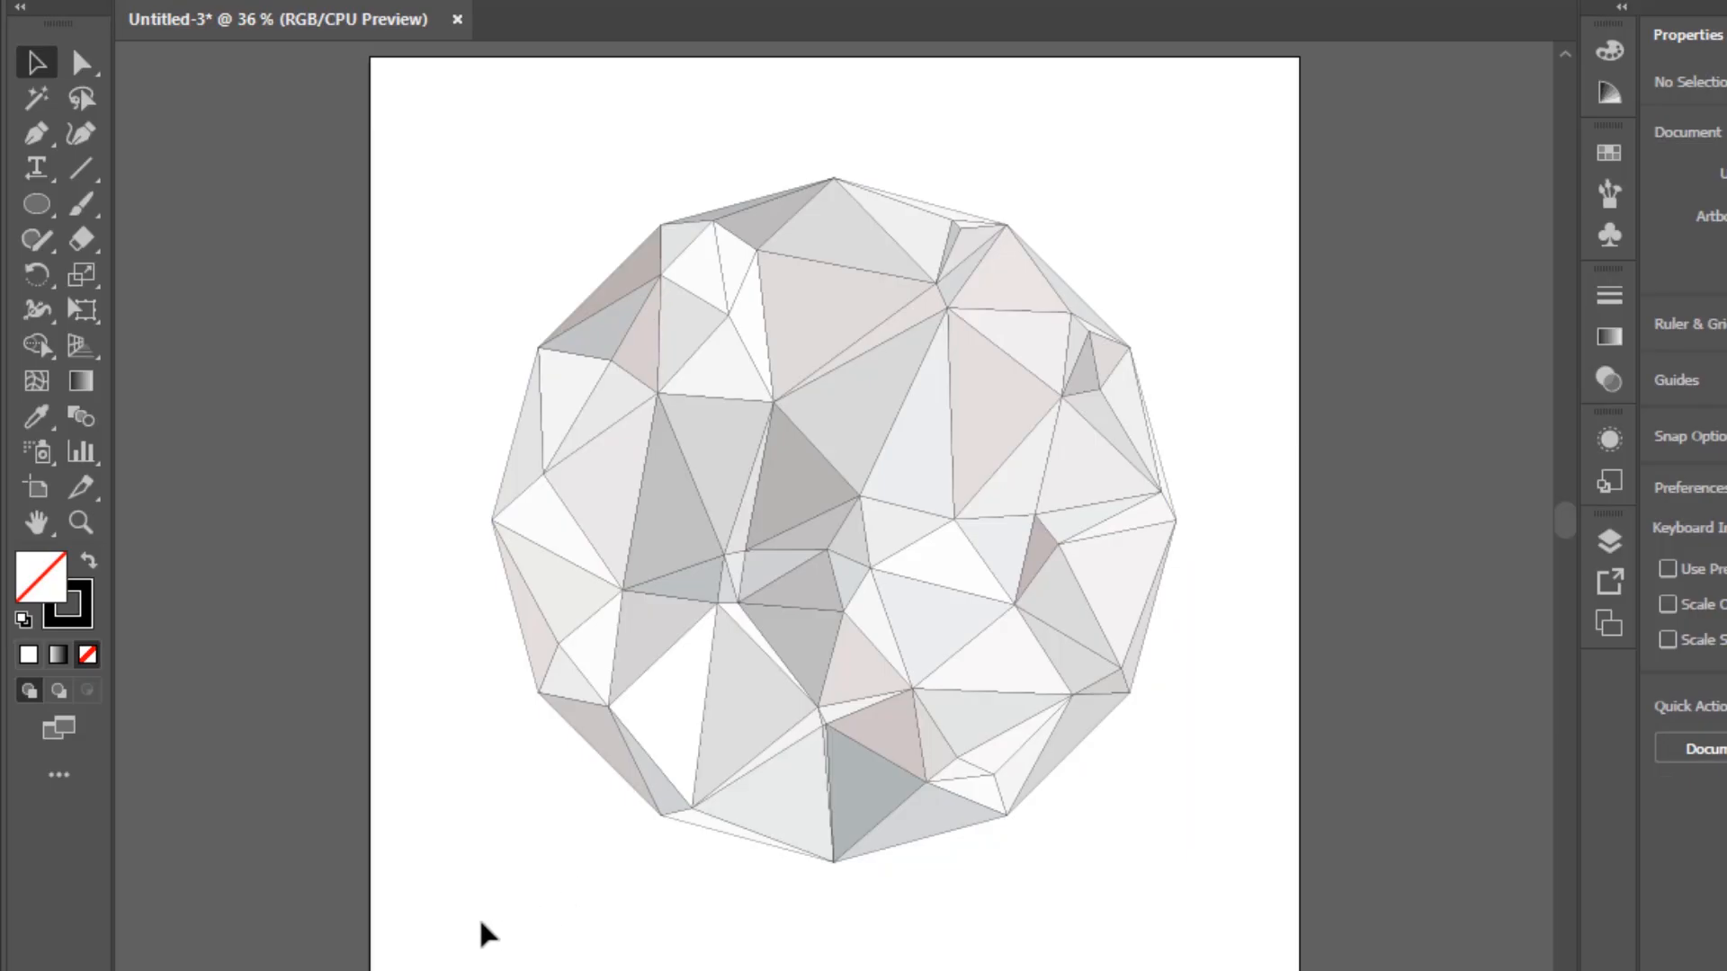
Set the fill of all mesh triangles to None, leaving only their strokes, and deselect them
left_click_drag(454, 921, 1241, 104)
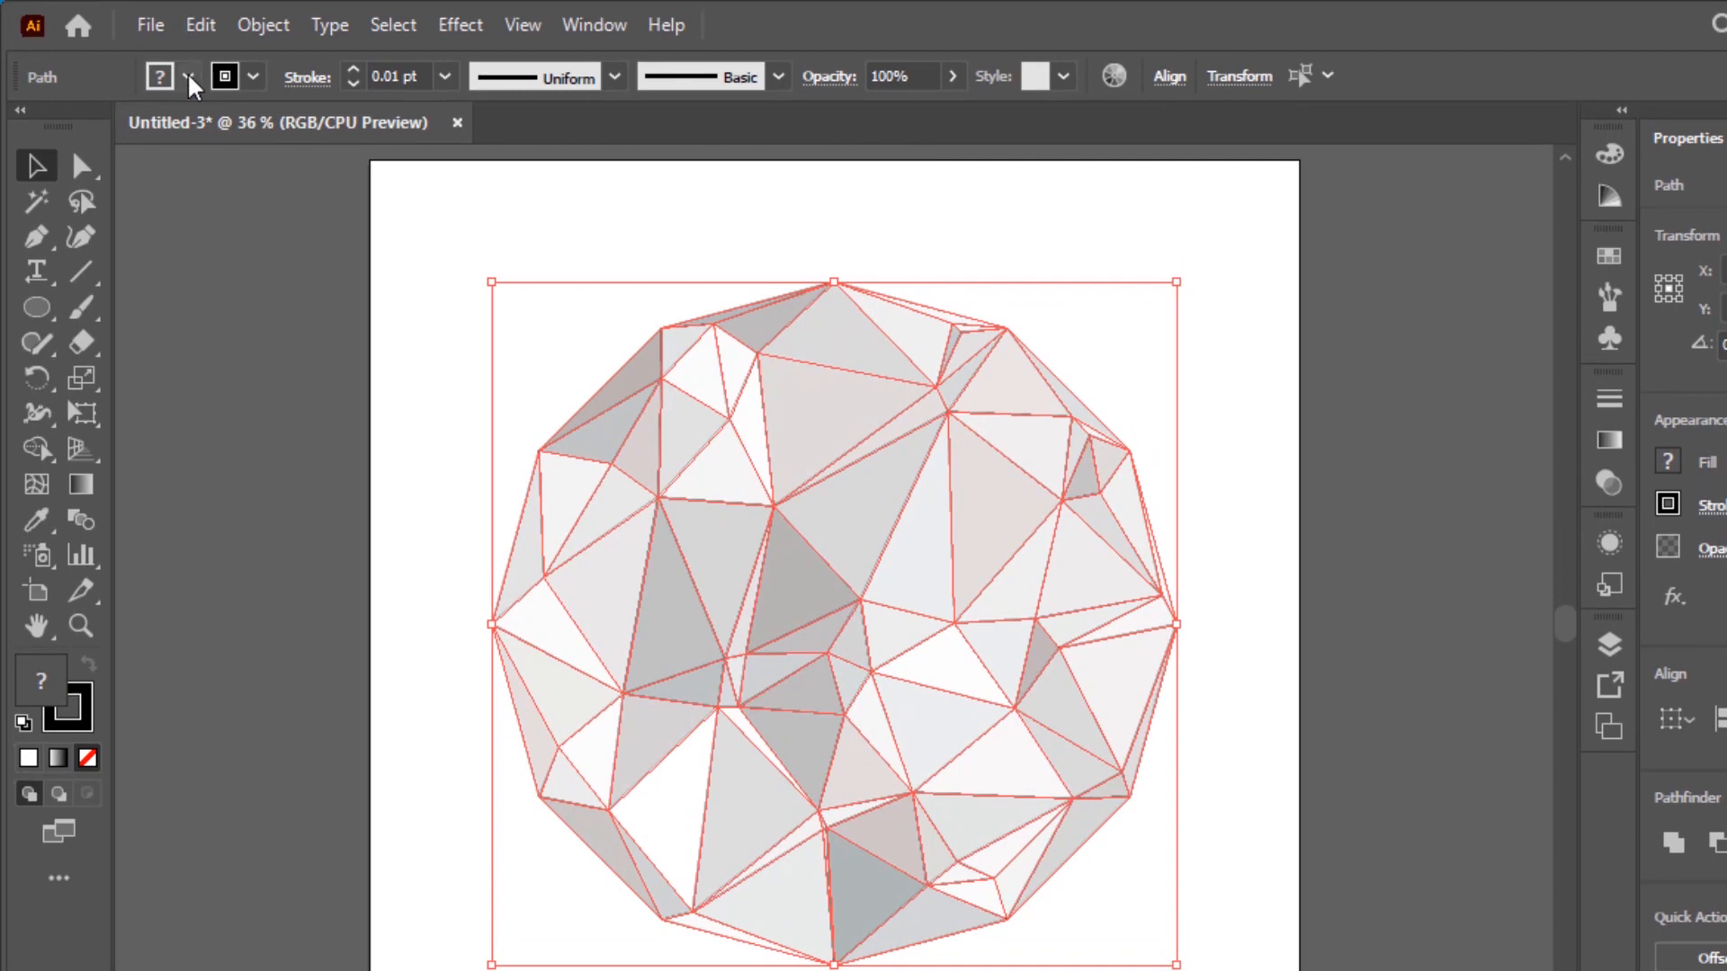
left_click(188, 76)
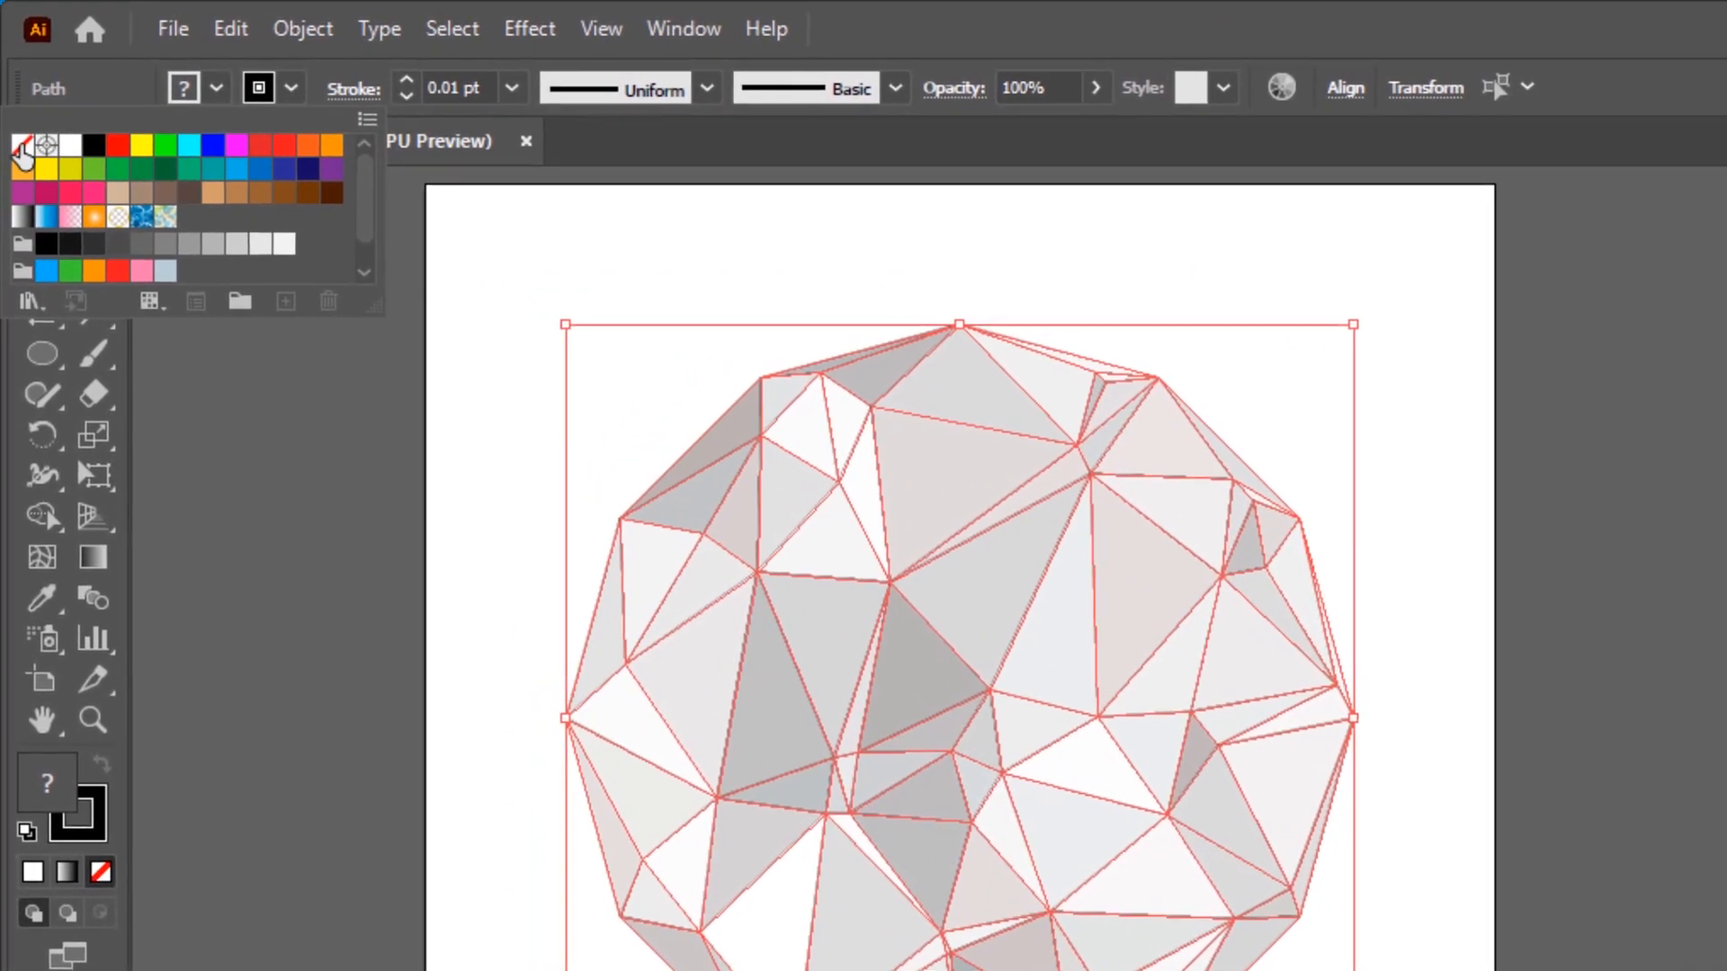
left_click(26, 141)
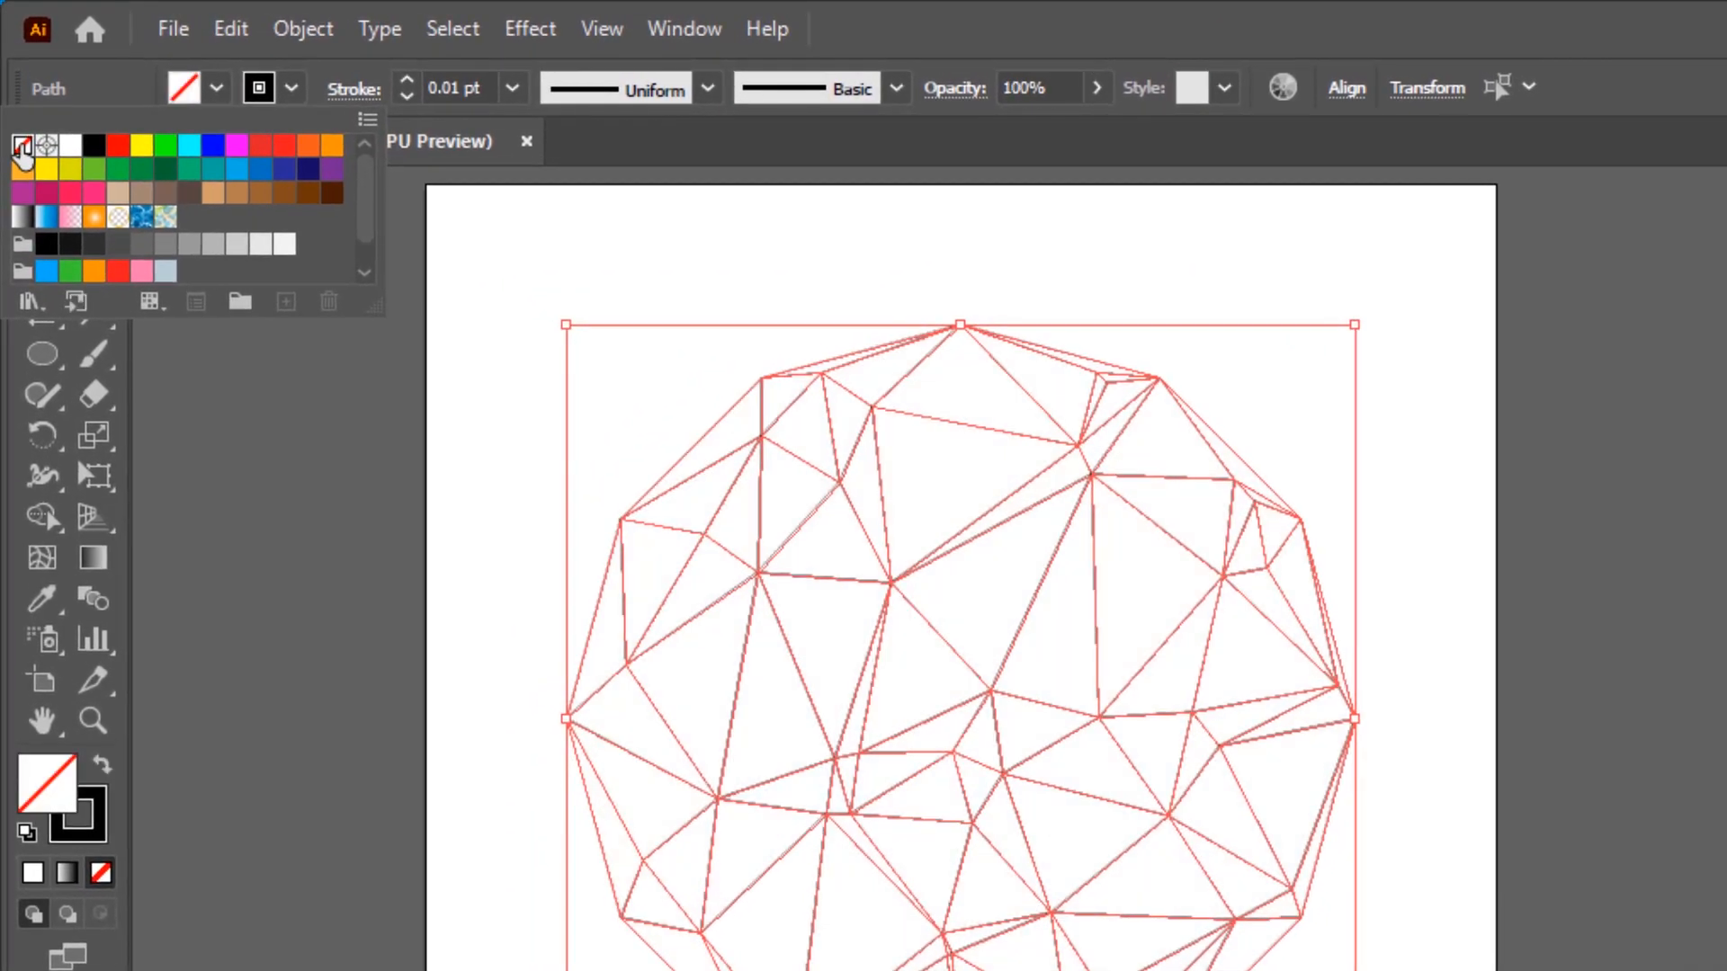
left_click(561, 229)
left_click(562, 230)
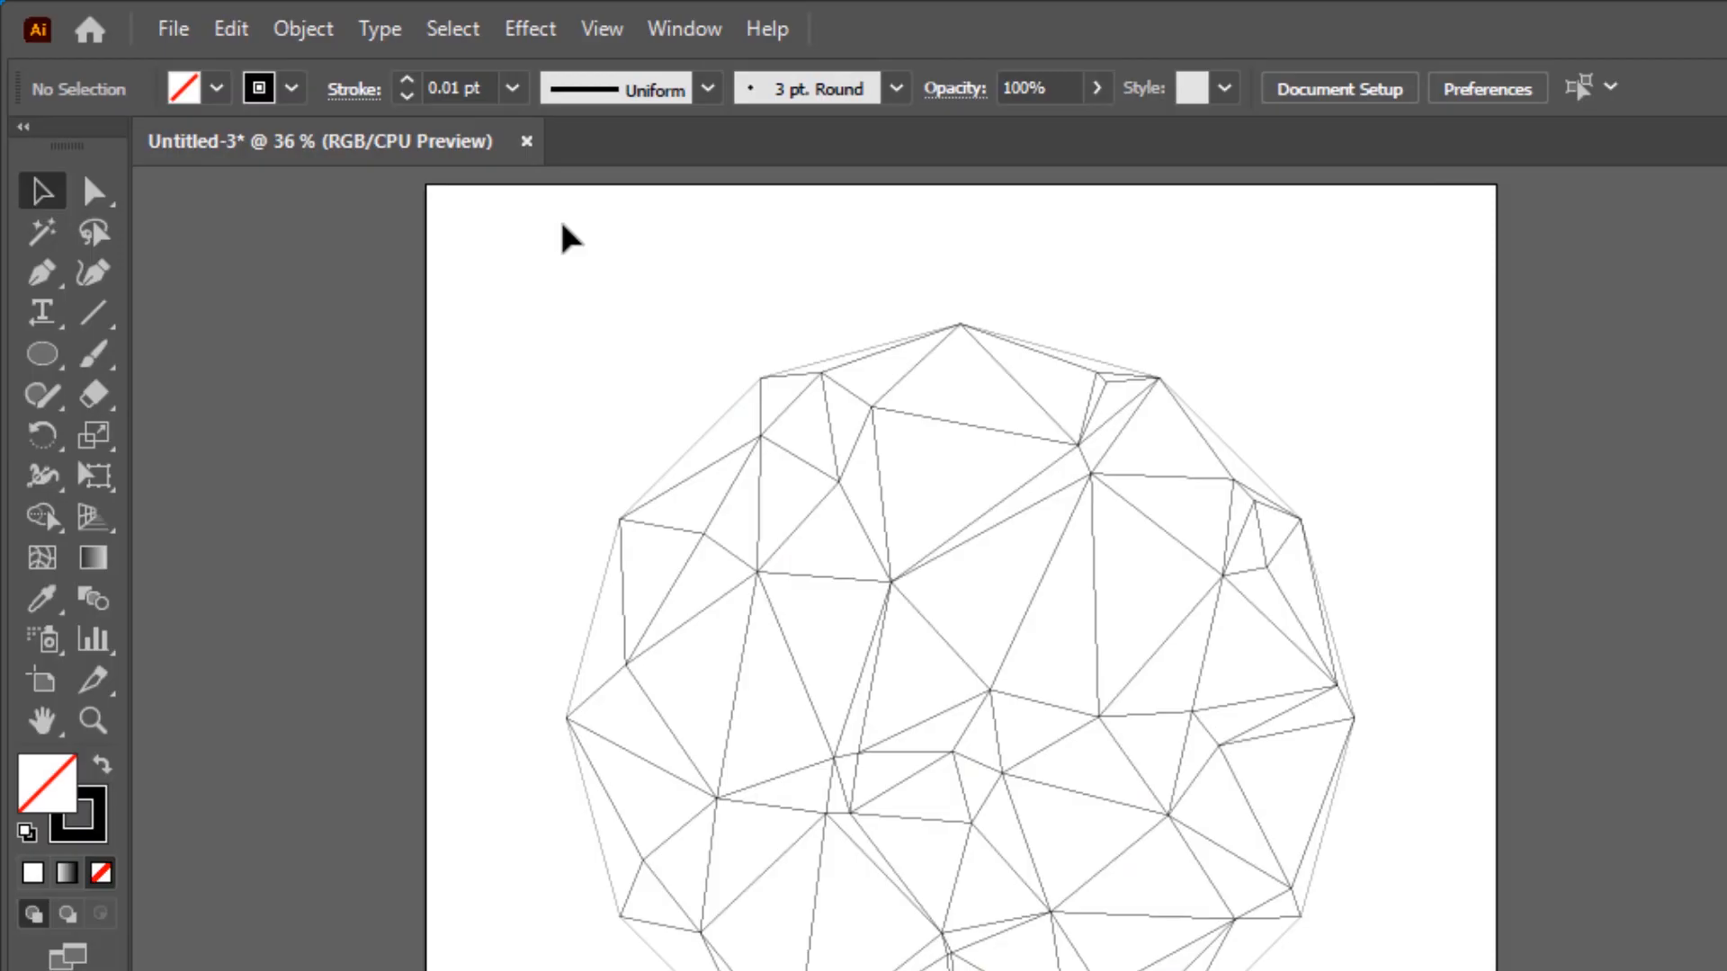
Draw a small circle with black fill and no stroke in the empty upper-left area of the artboard
left_click(46, 358)
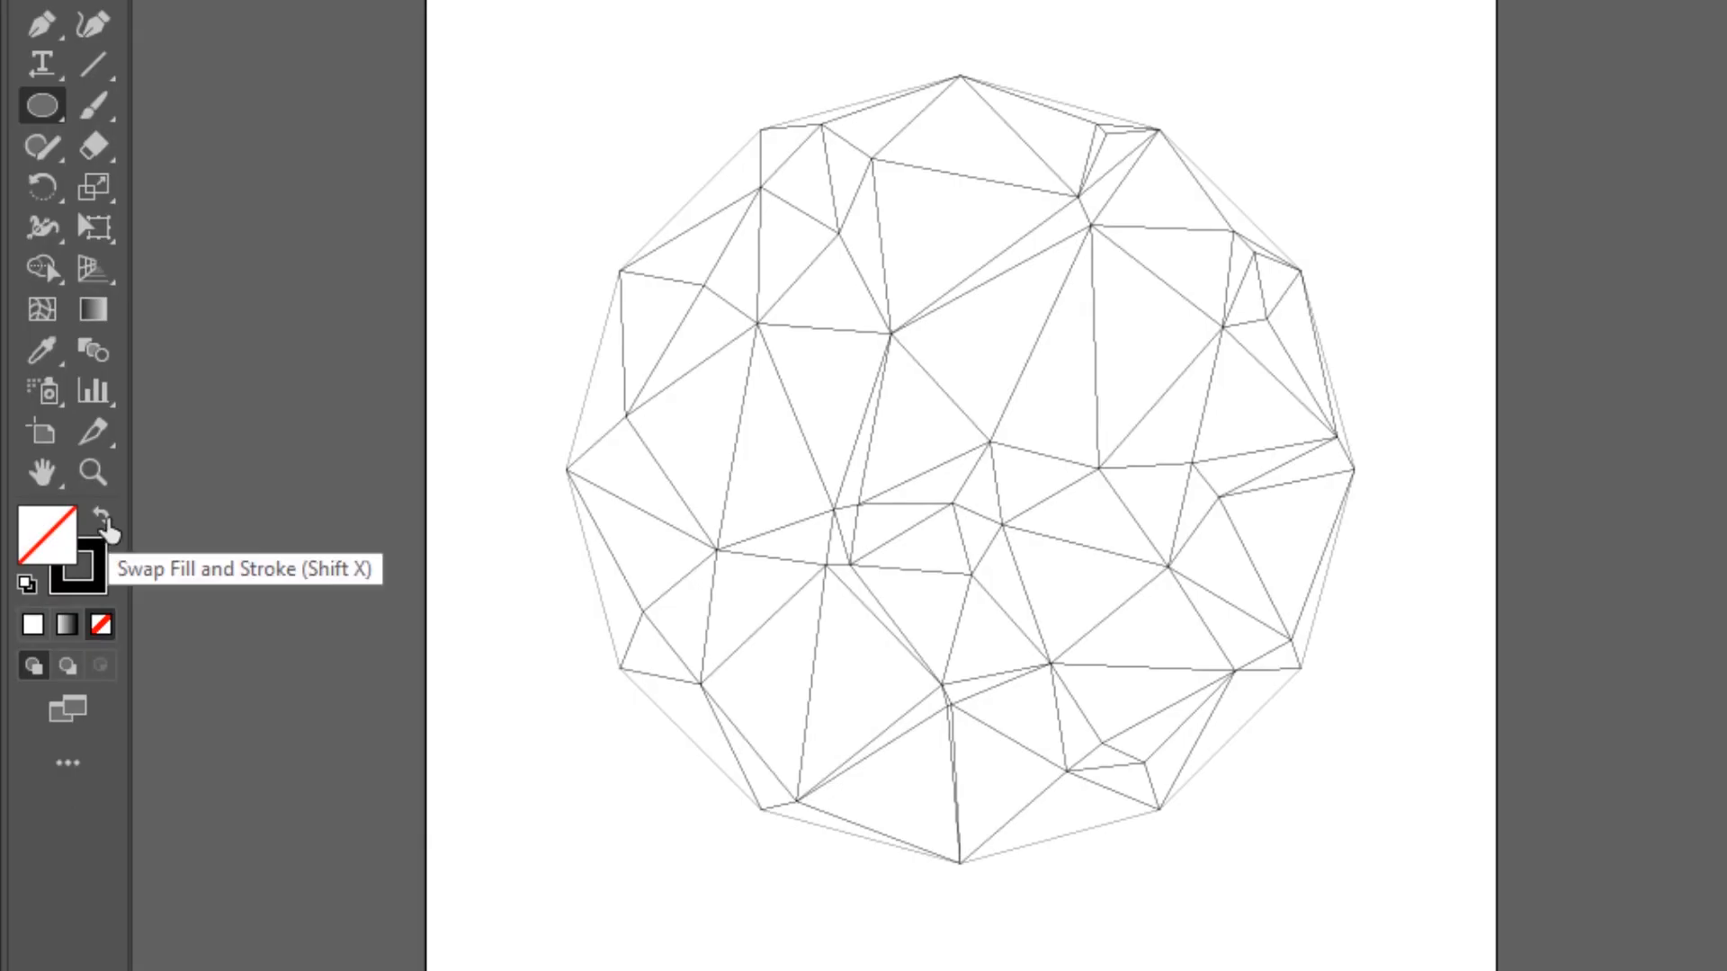
left_click(106, 520)
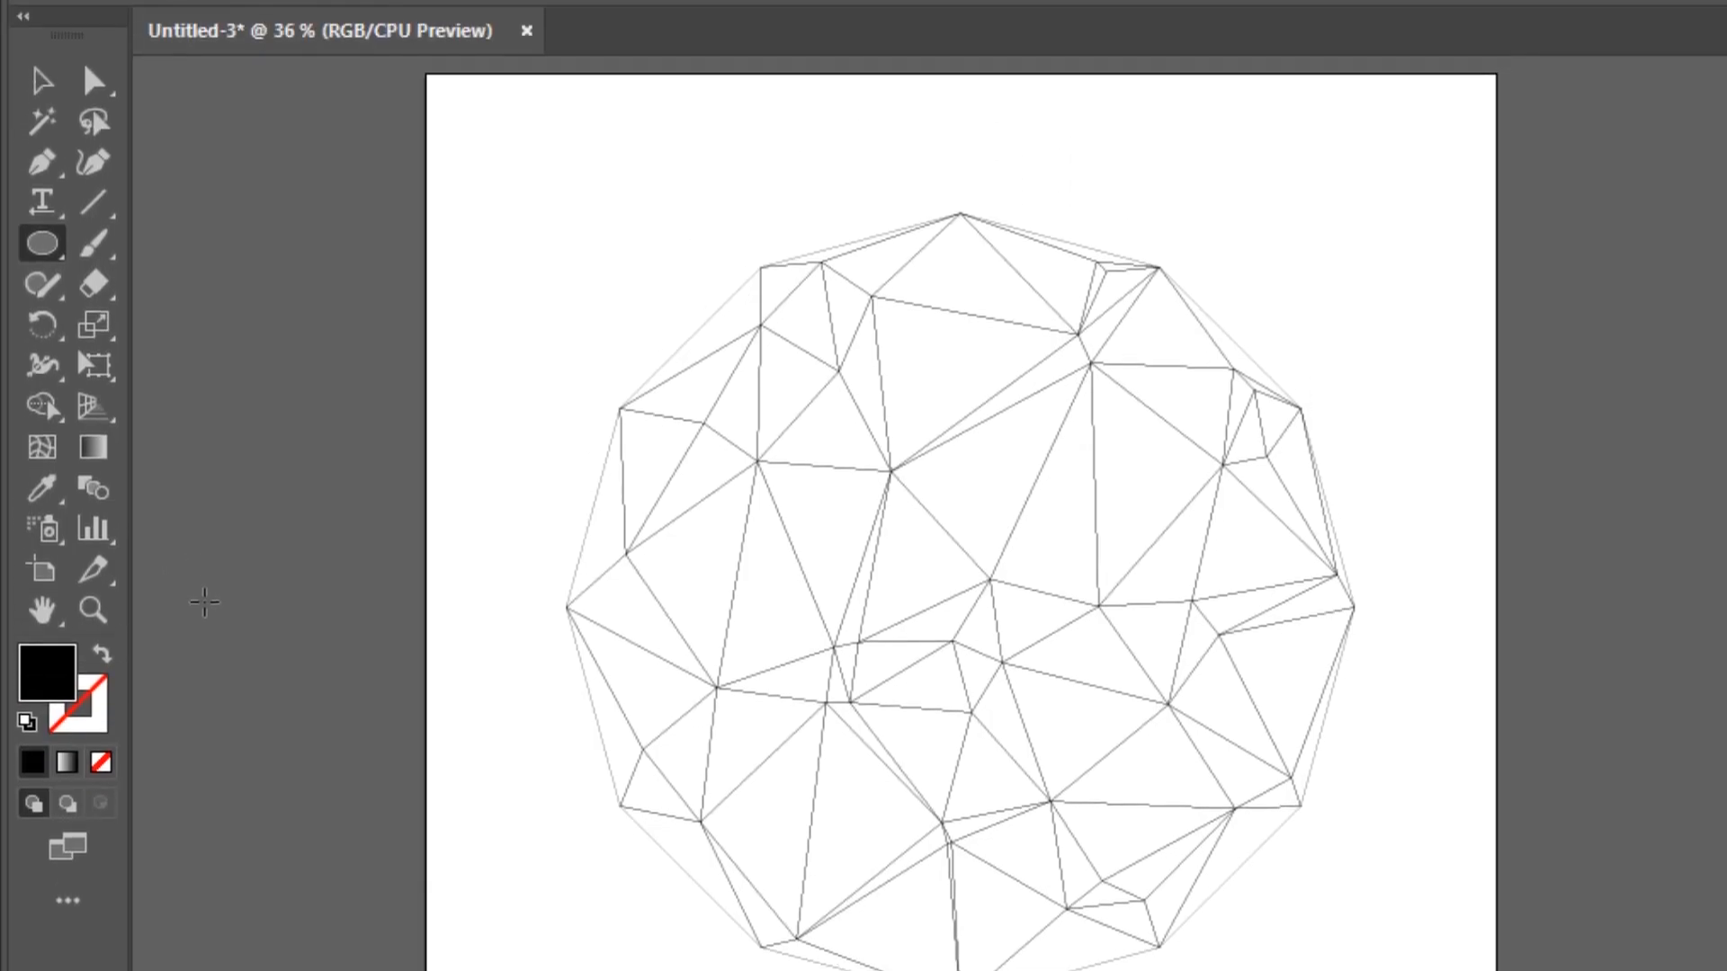
left_click_drag(561, 234, 610, 320)
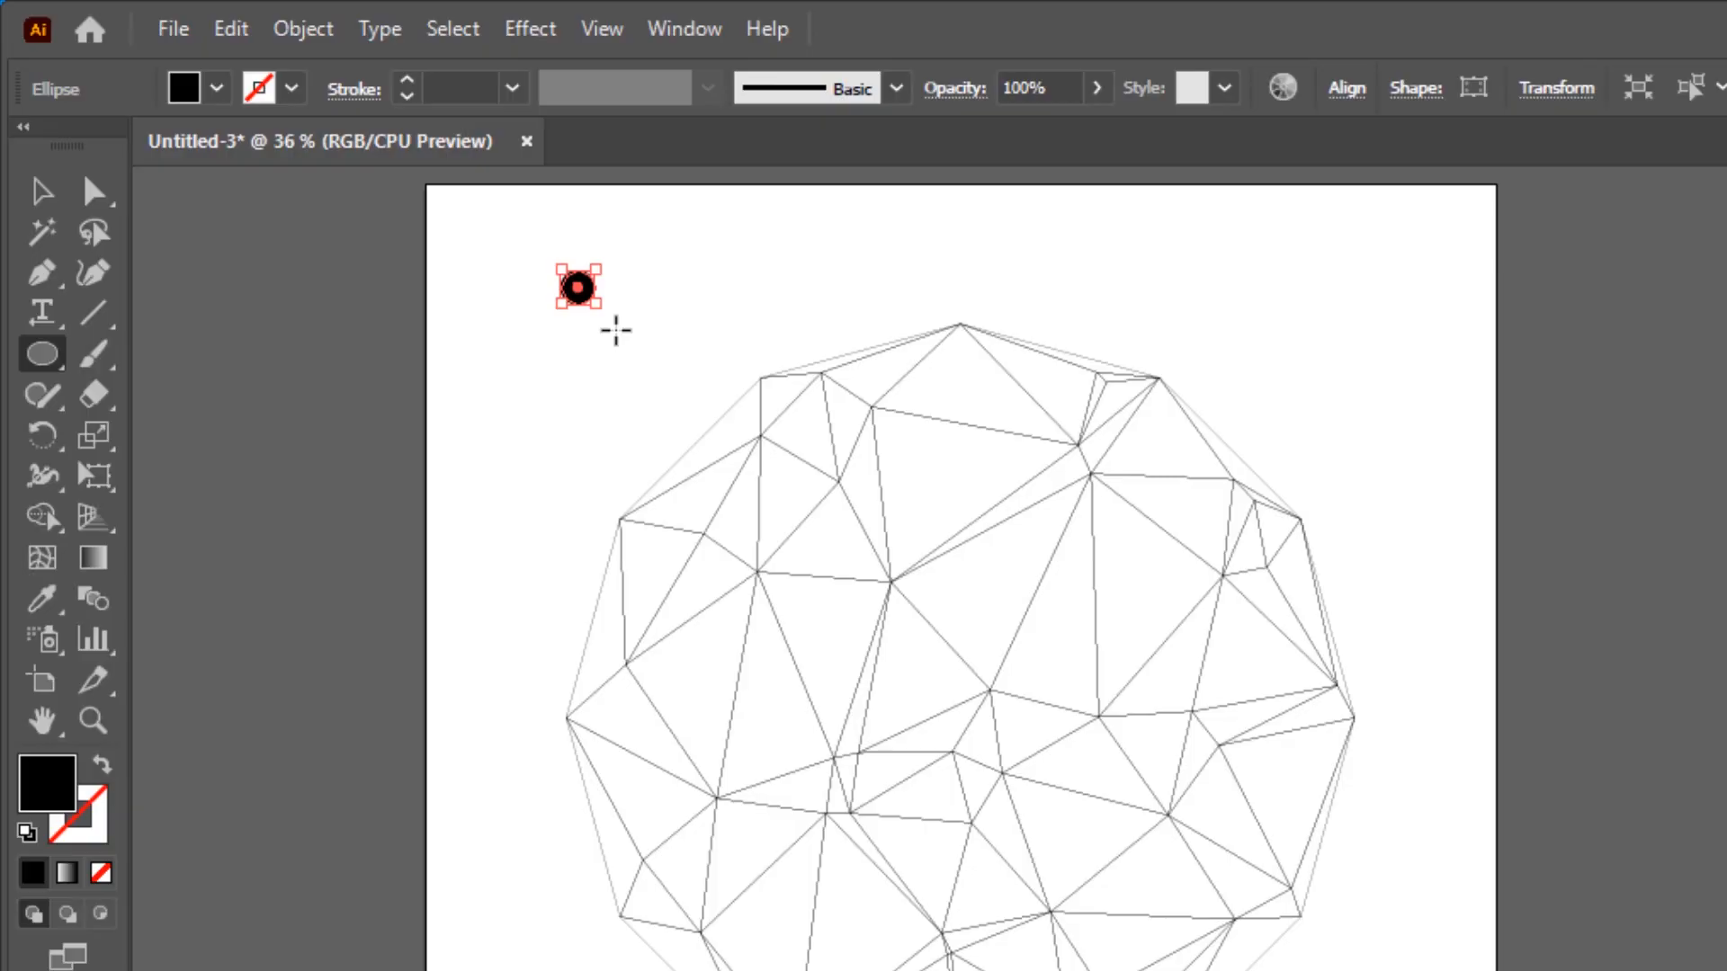
left_click(43, 195)
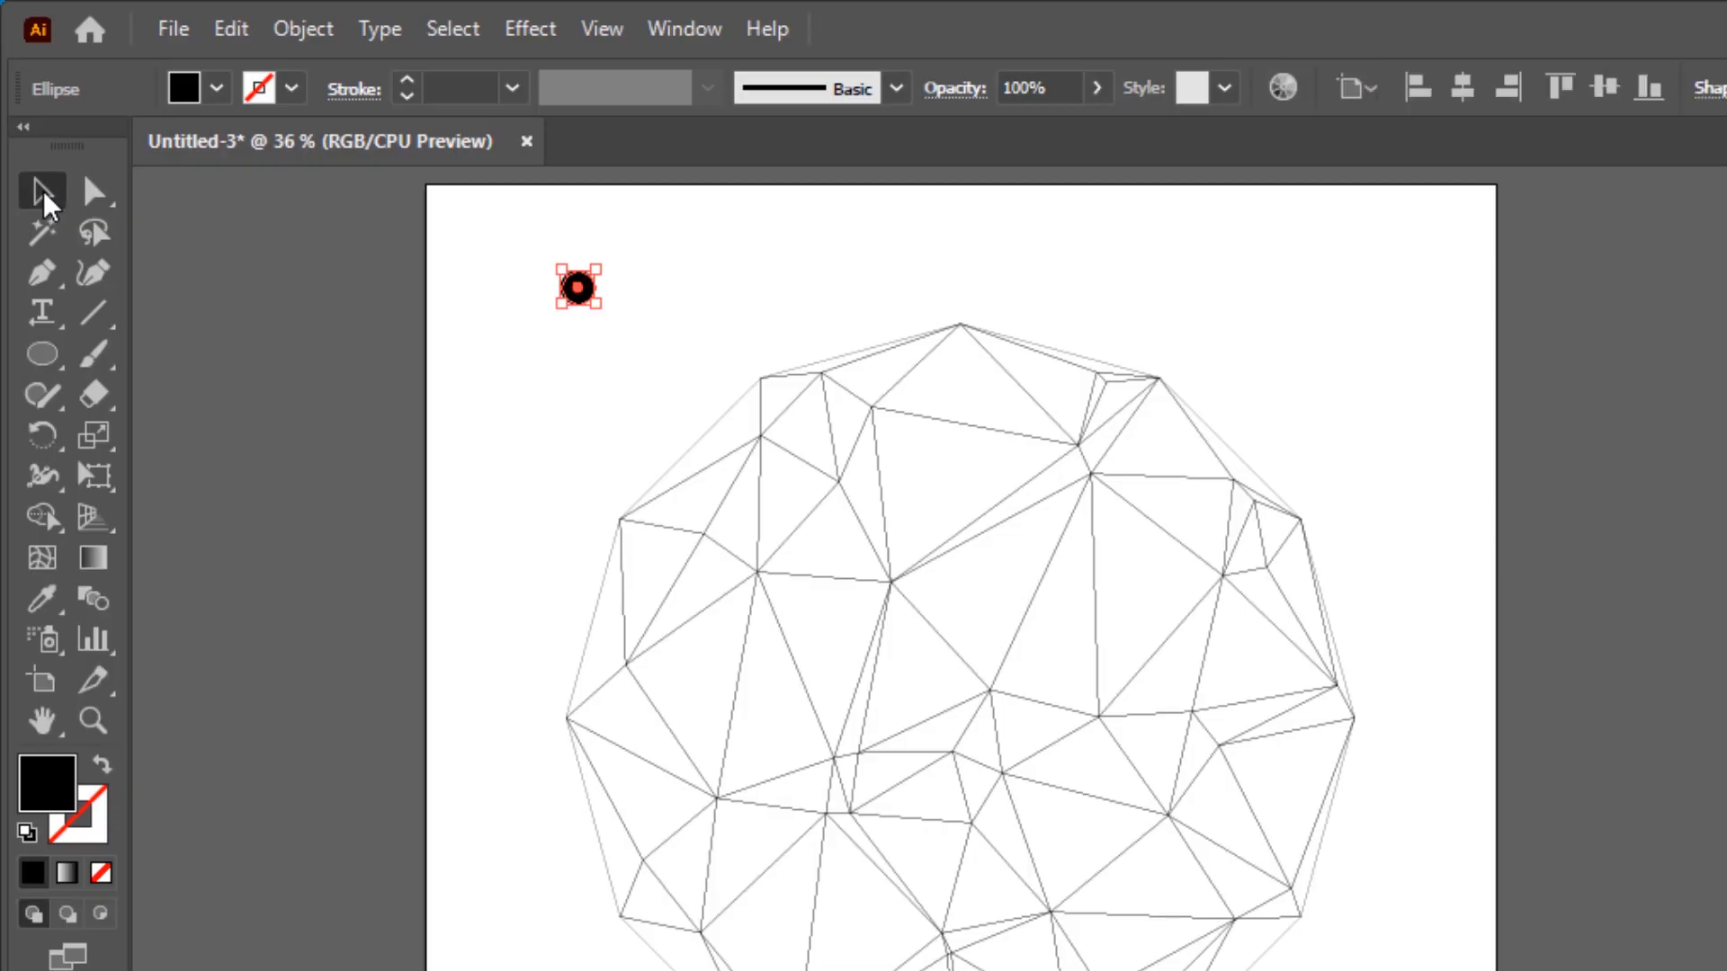
left_click(481, 389)
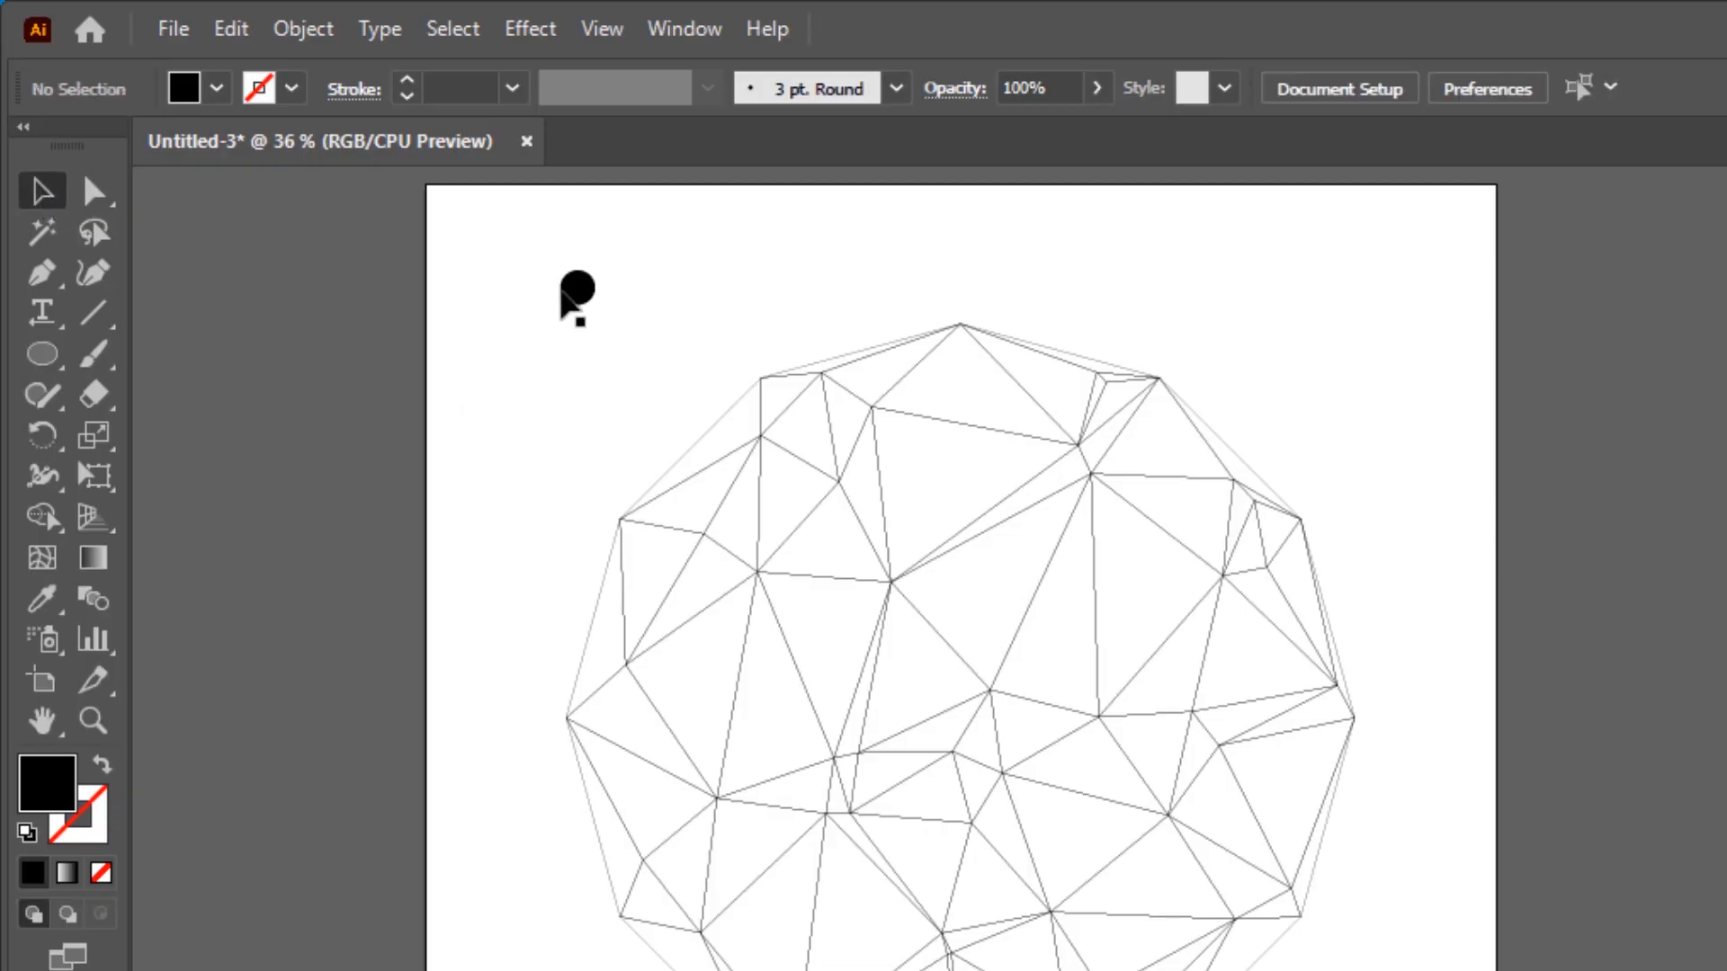
Bring the small black circle to the front of the stacking order
left_click_drag(636, 244, 532, 333)
right_click(585, 299)
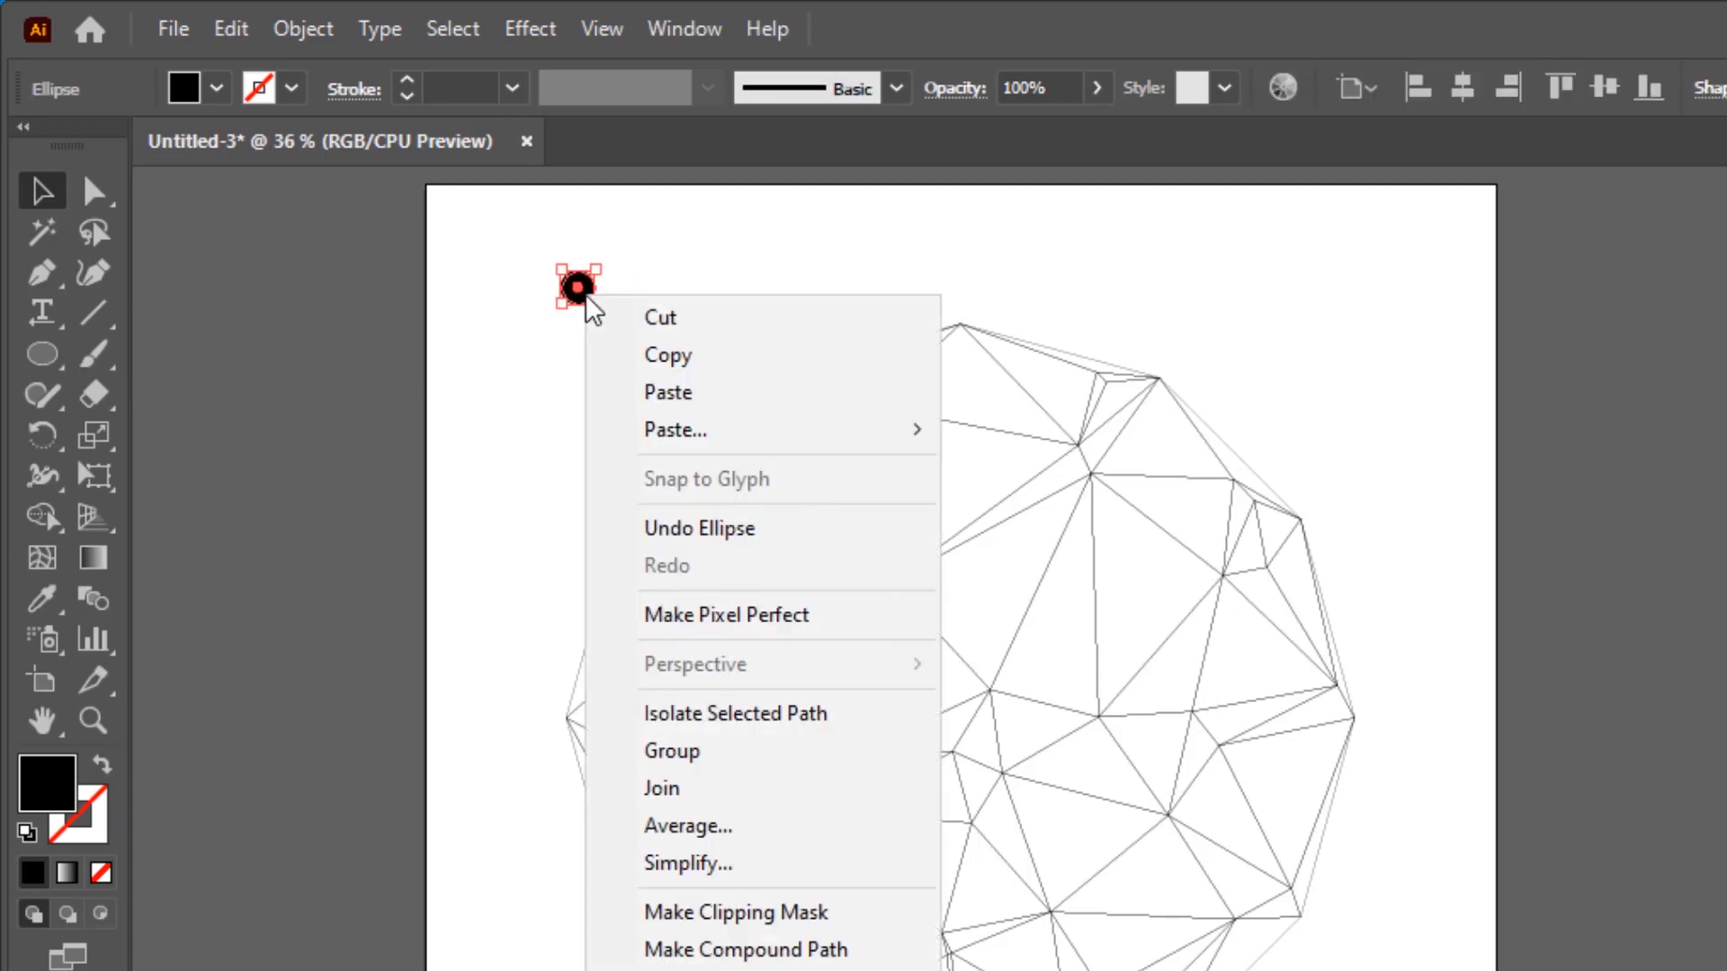
mouse_move(764, 917)
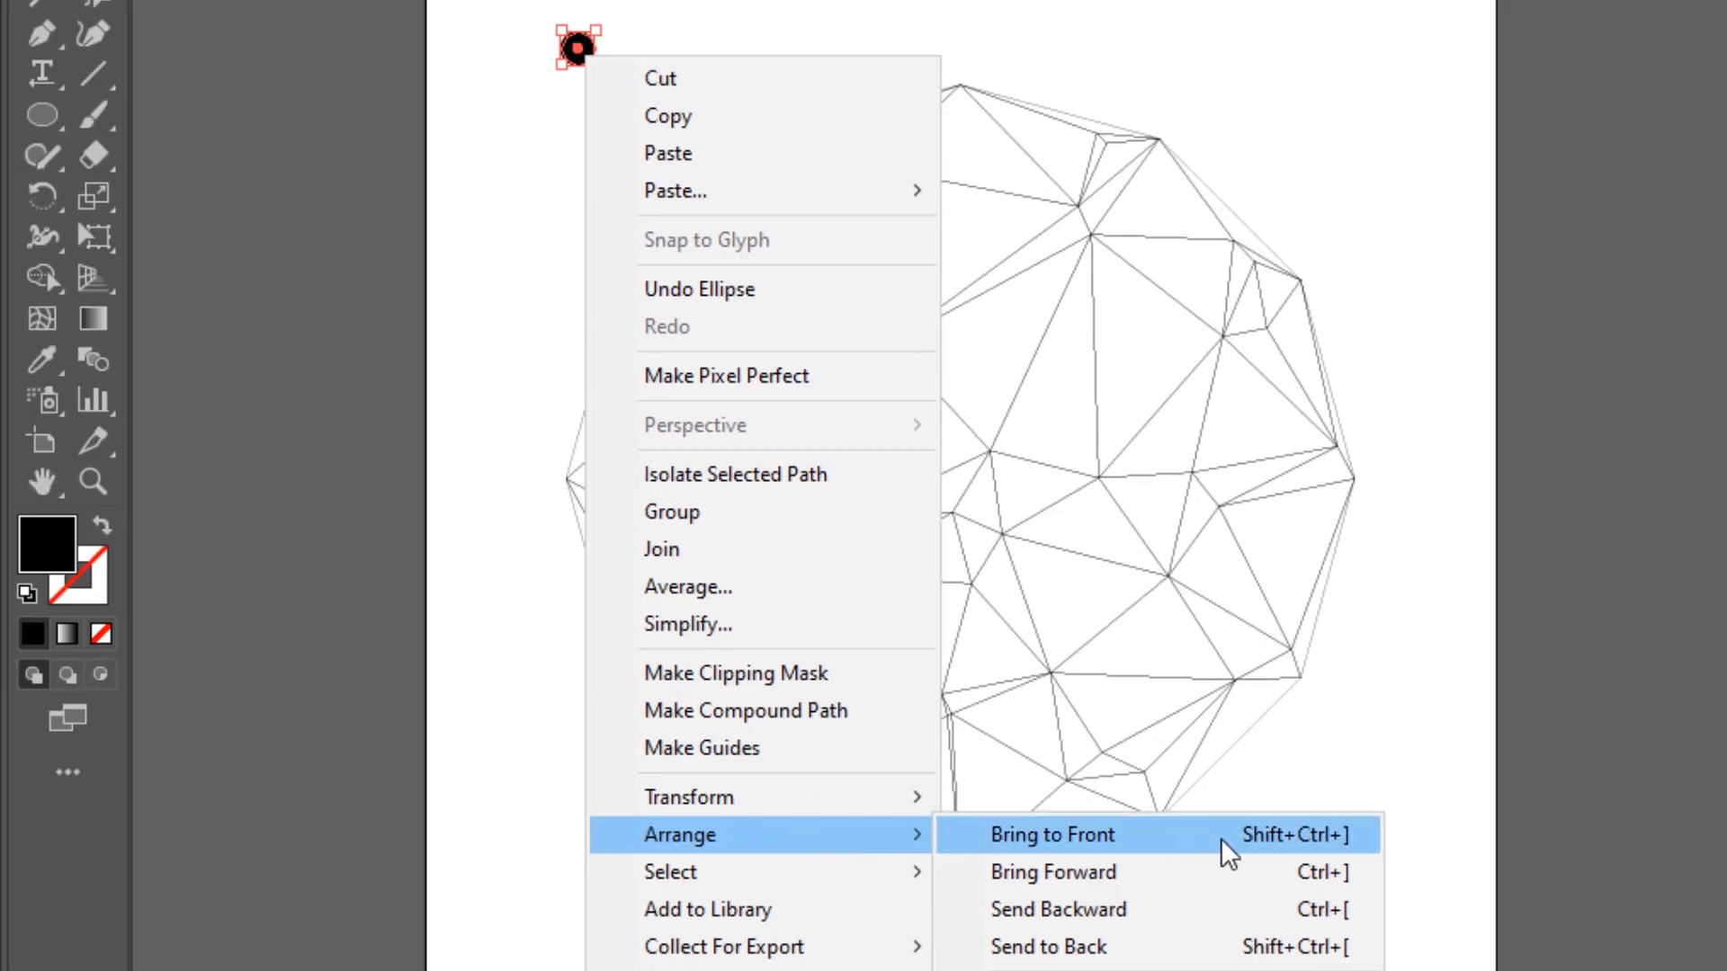
left_click(1229, 850)
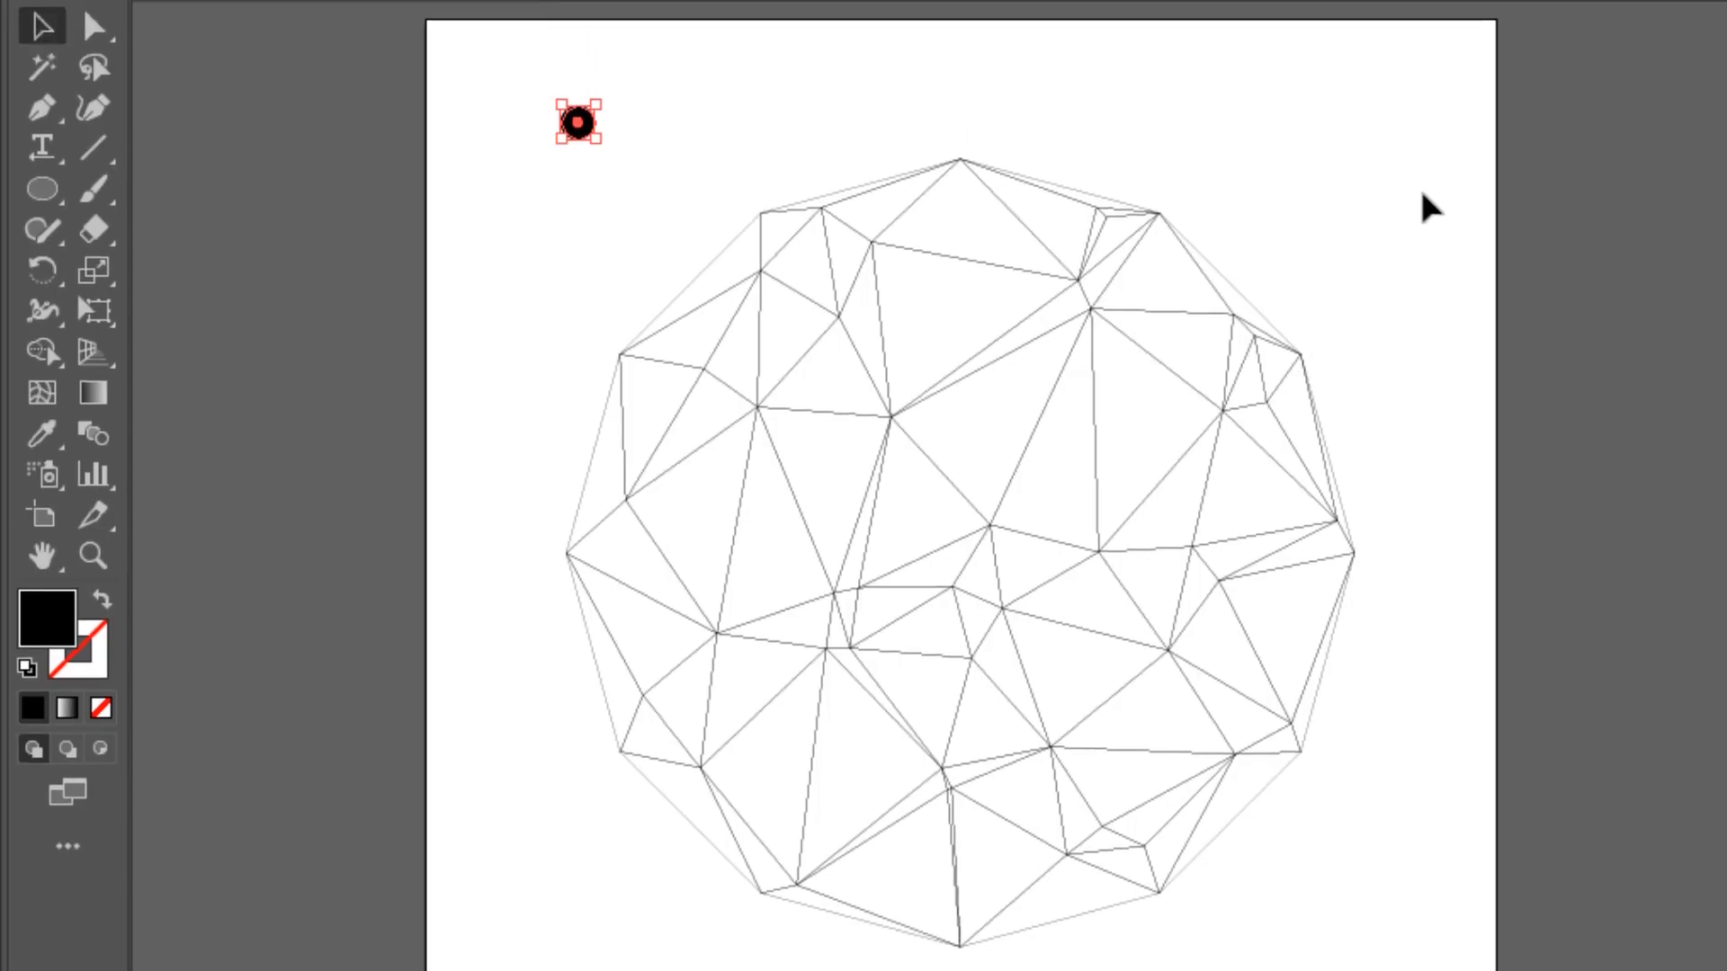
left_click(1421, 119)
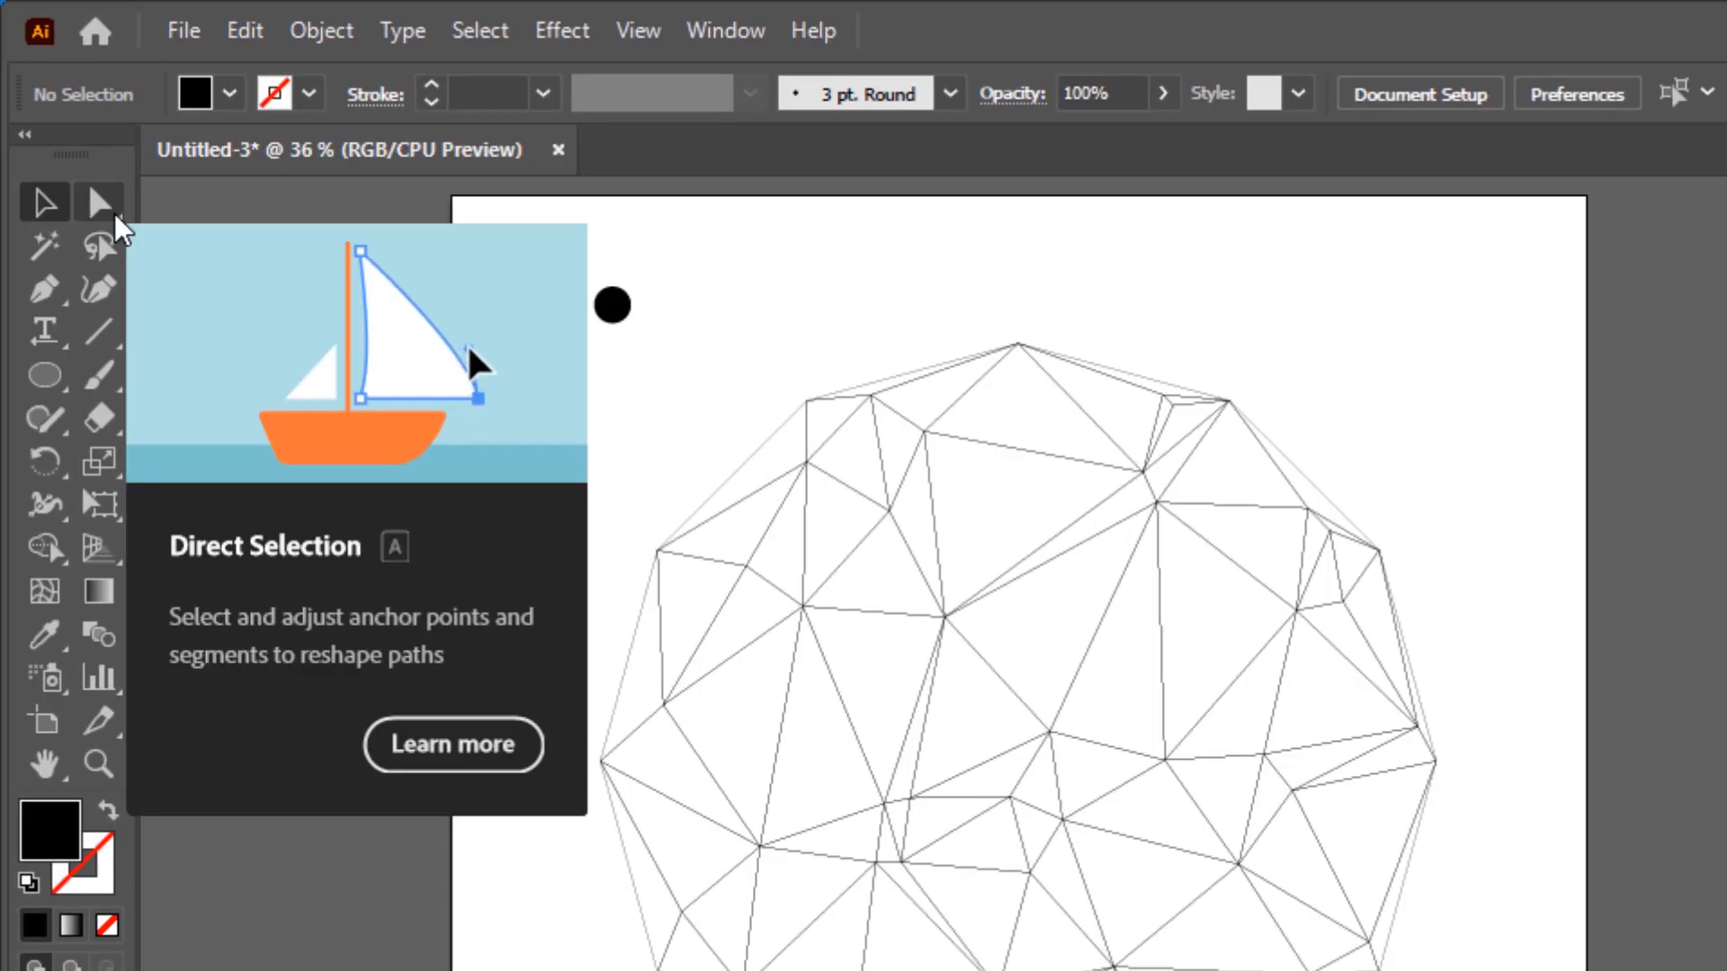
Direct-select the small circle and all mesh anchors, and run the Dup At Selected Anchors script to copy the dot onto every anchor
left_click(116, 218)
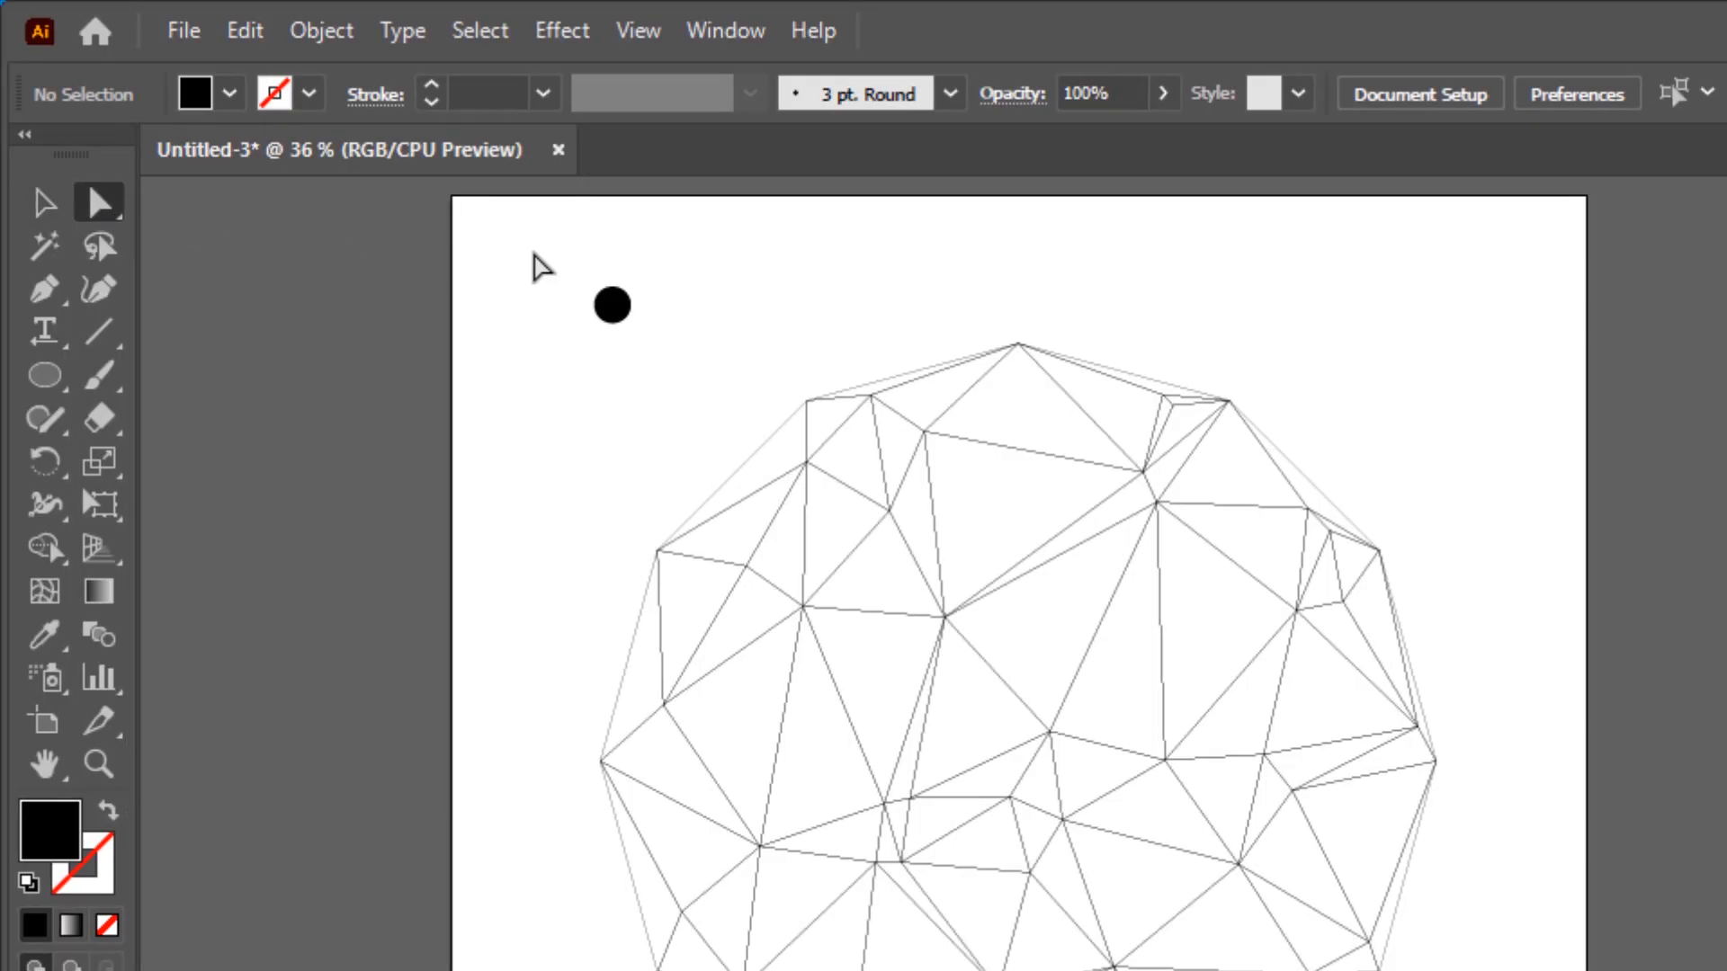
left_click_drag(533, 254, 1529, 970)
left_click_drag(1290, 970, 1291, 970)
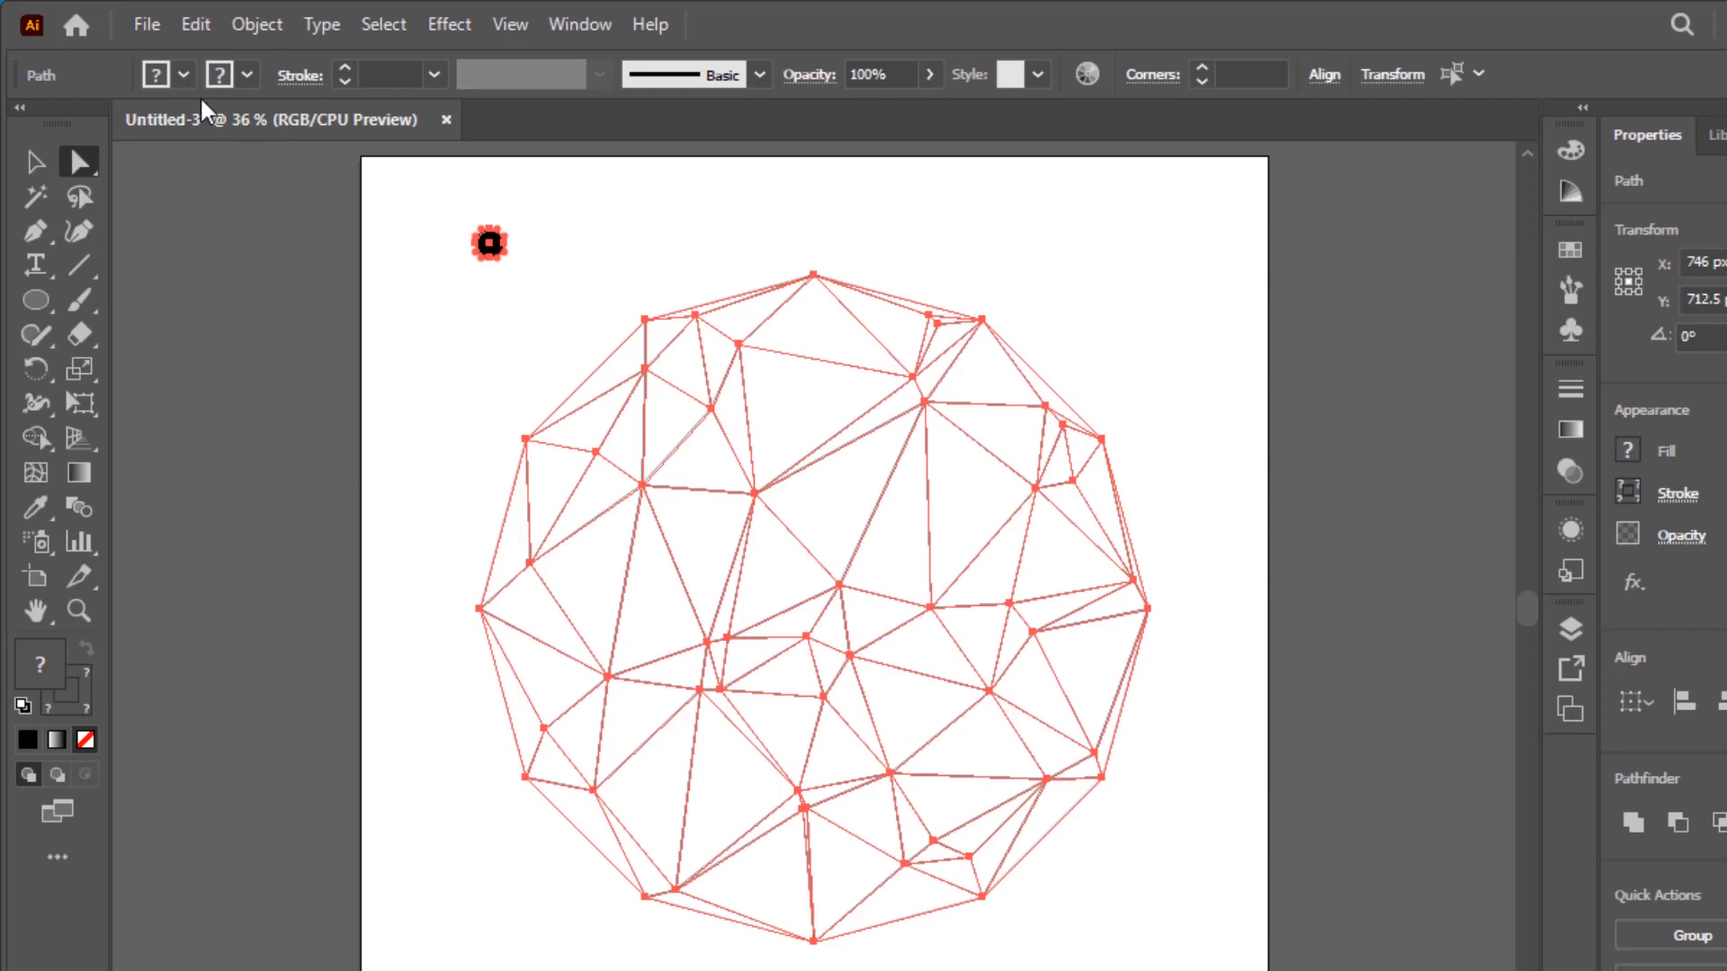
left_click(148, 36)
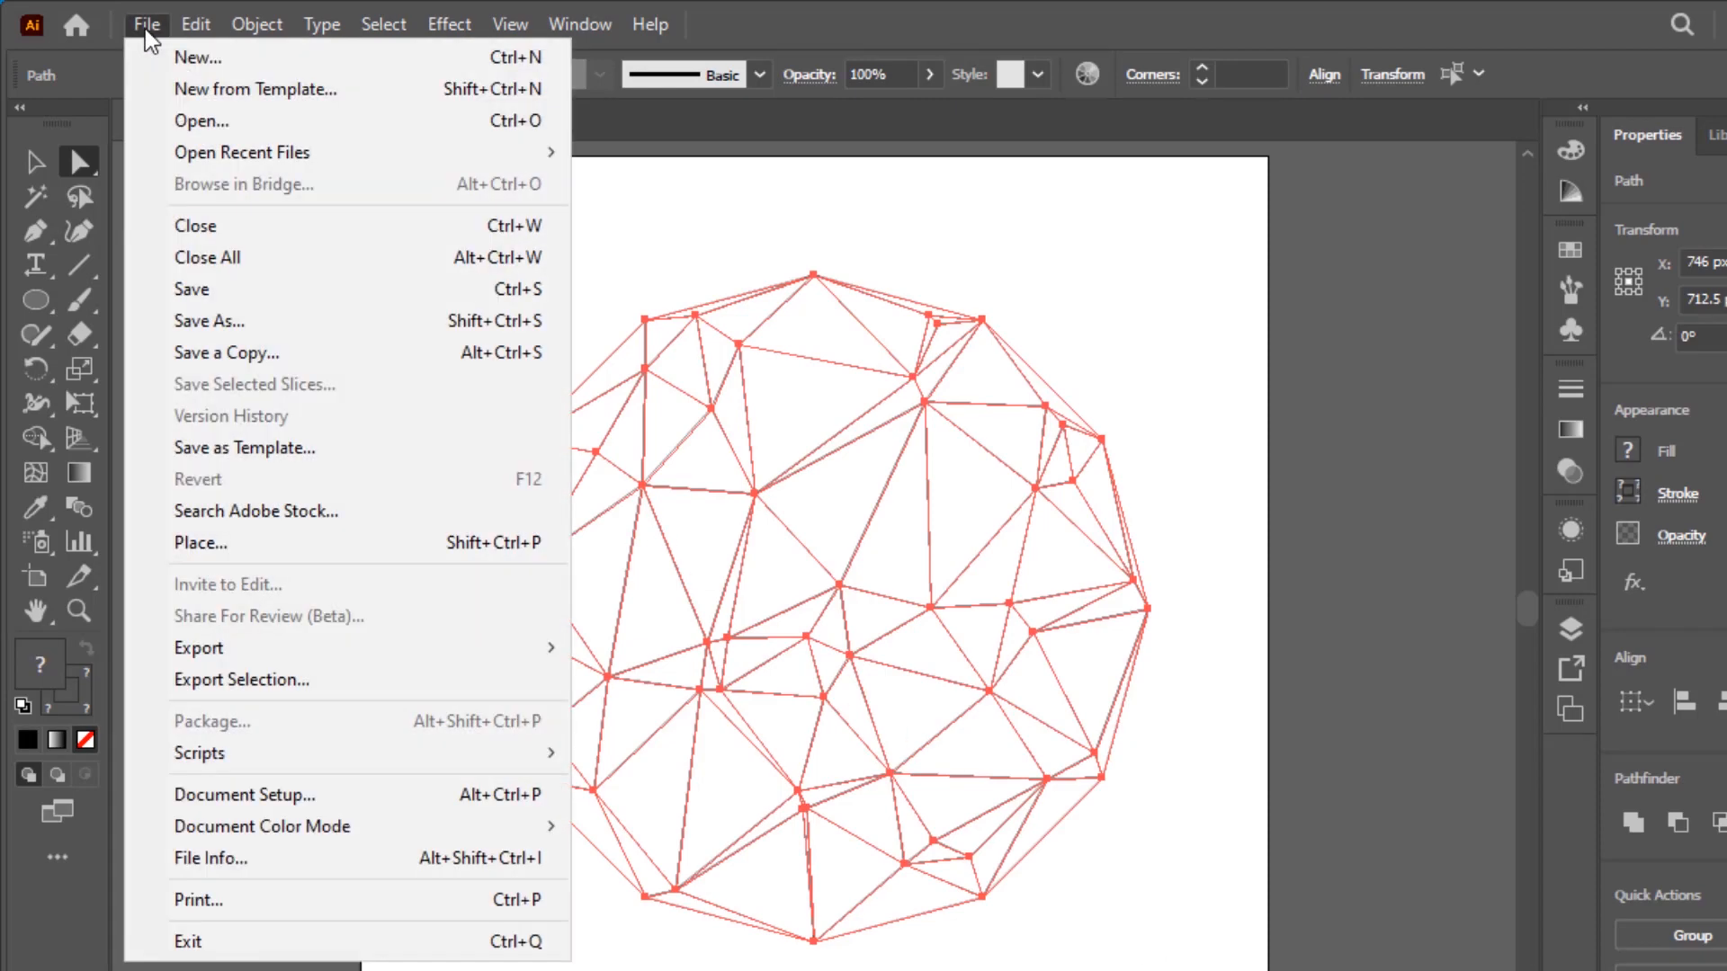
mouse_move(347, 761)
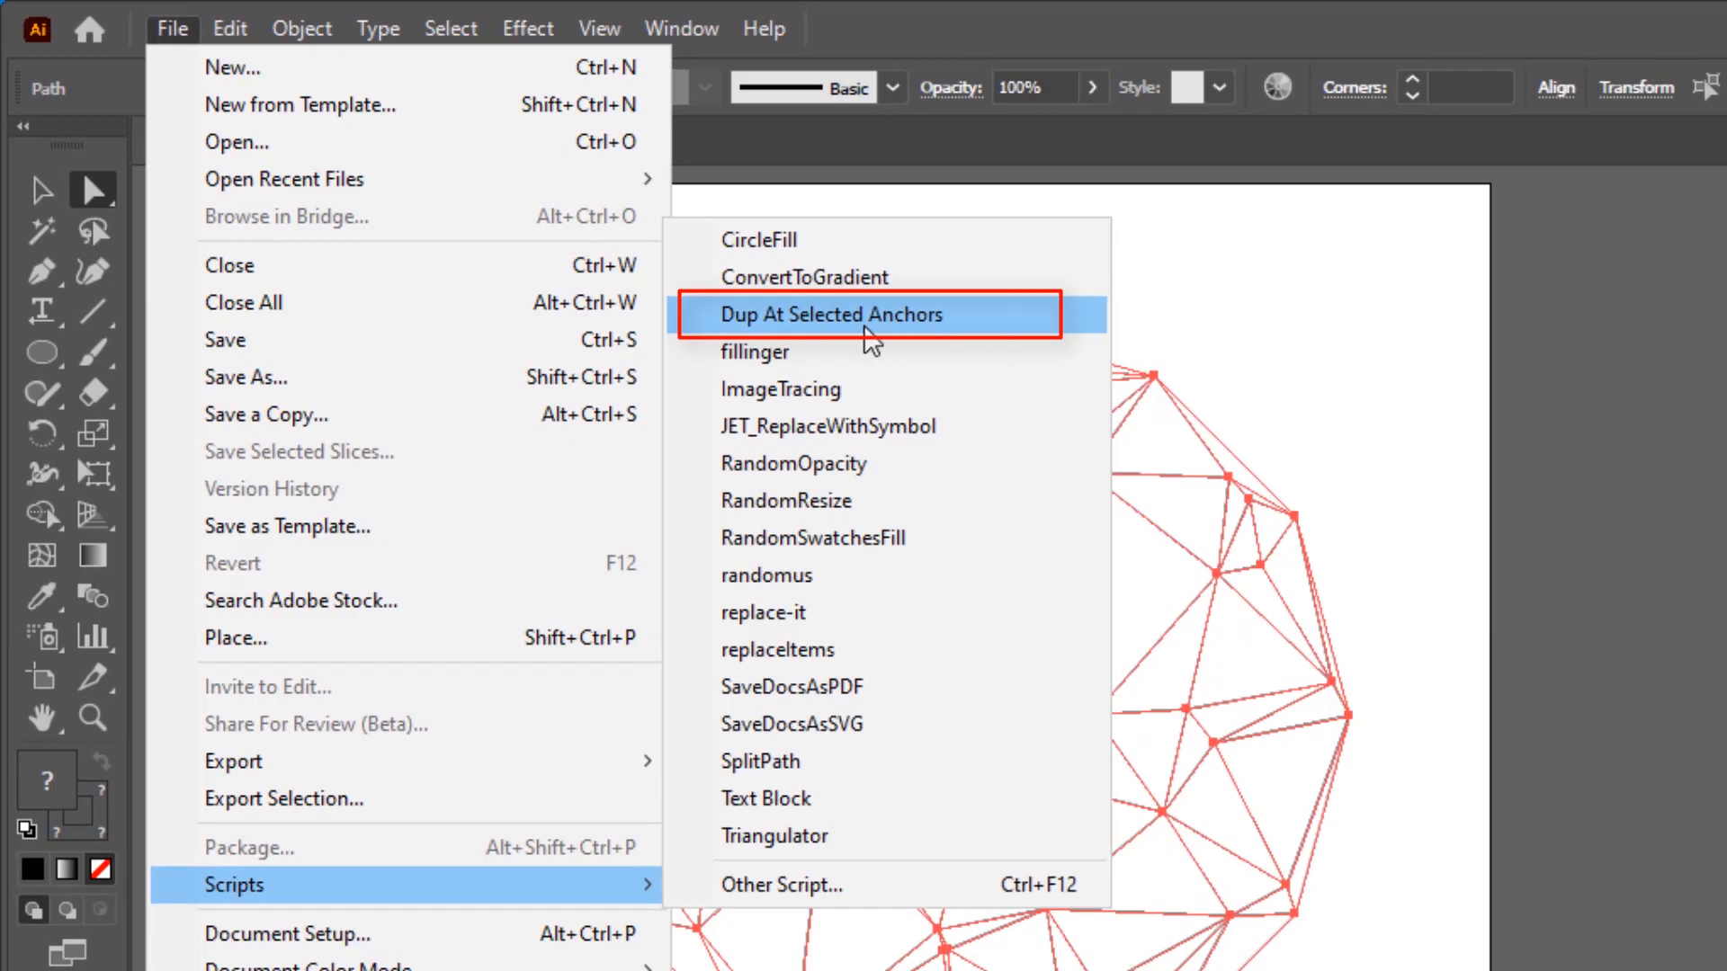
left_click(868, 340)
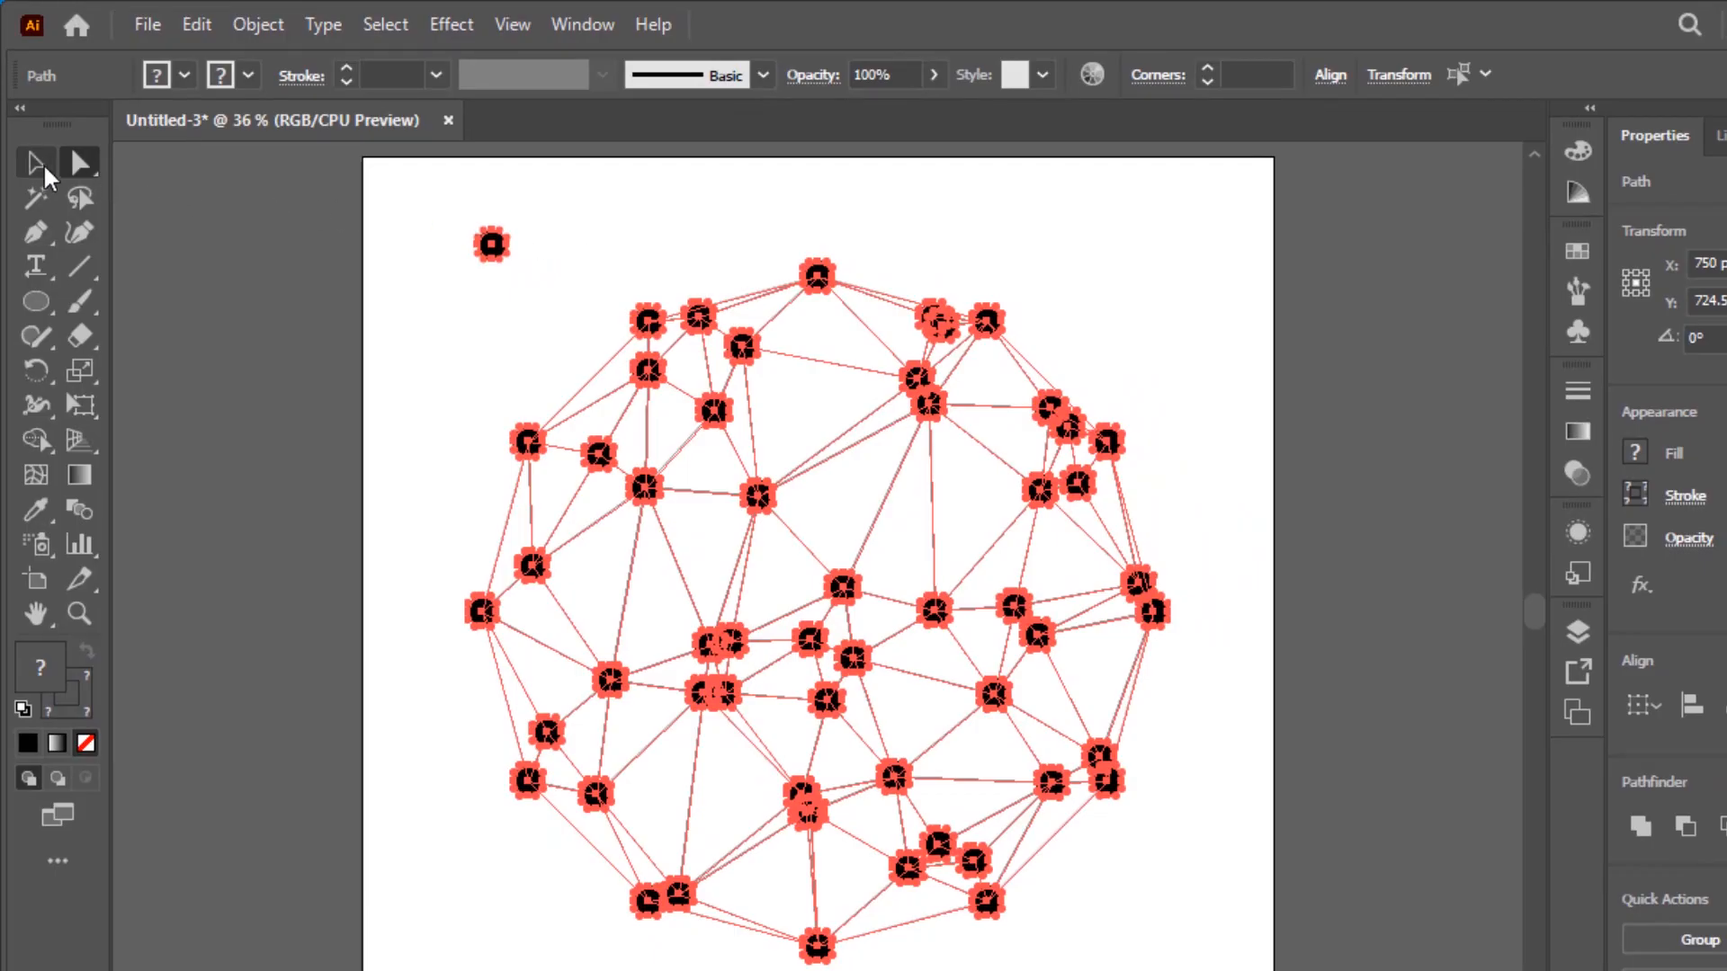
Delete the original black circle outside the mesh
left_click(36, 166)
left_click(413, 243)
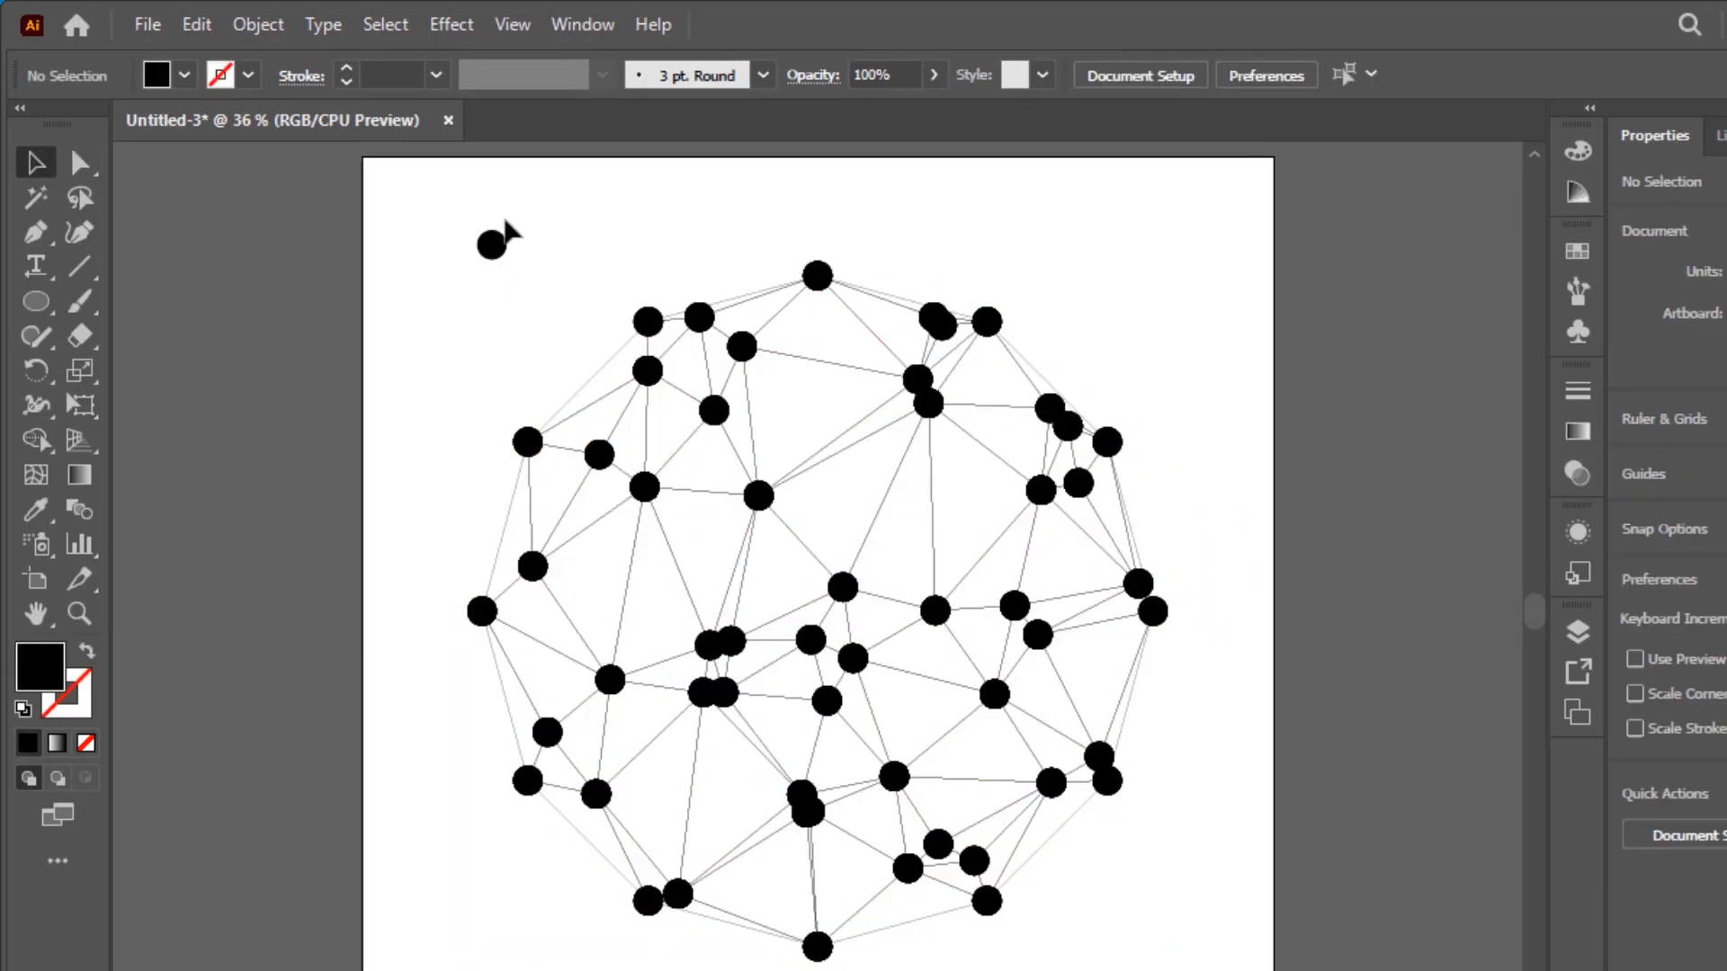
left_click_drag(530, 219, 439, 268)
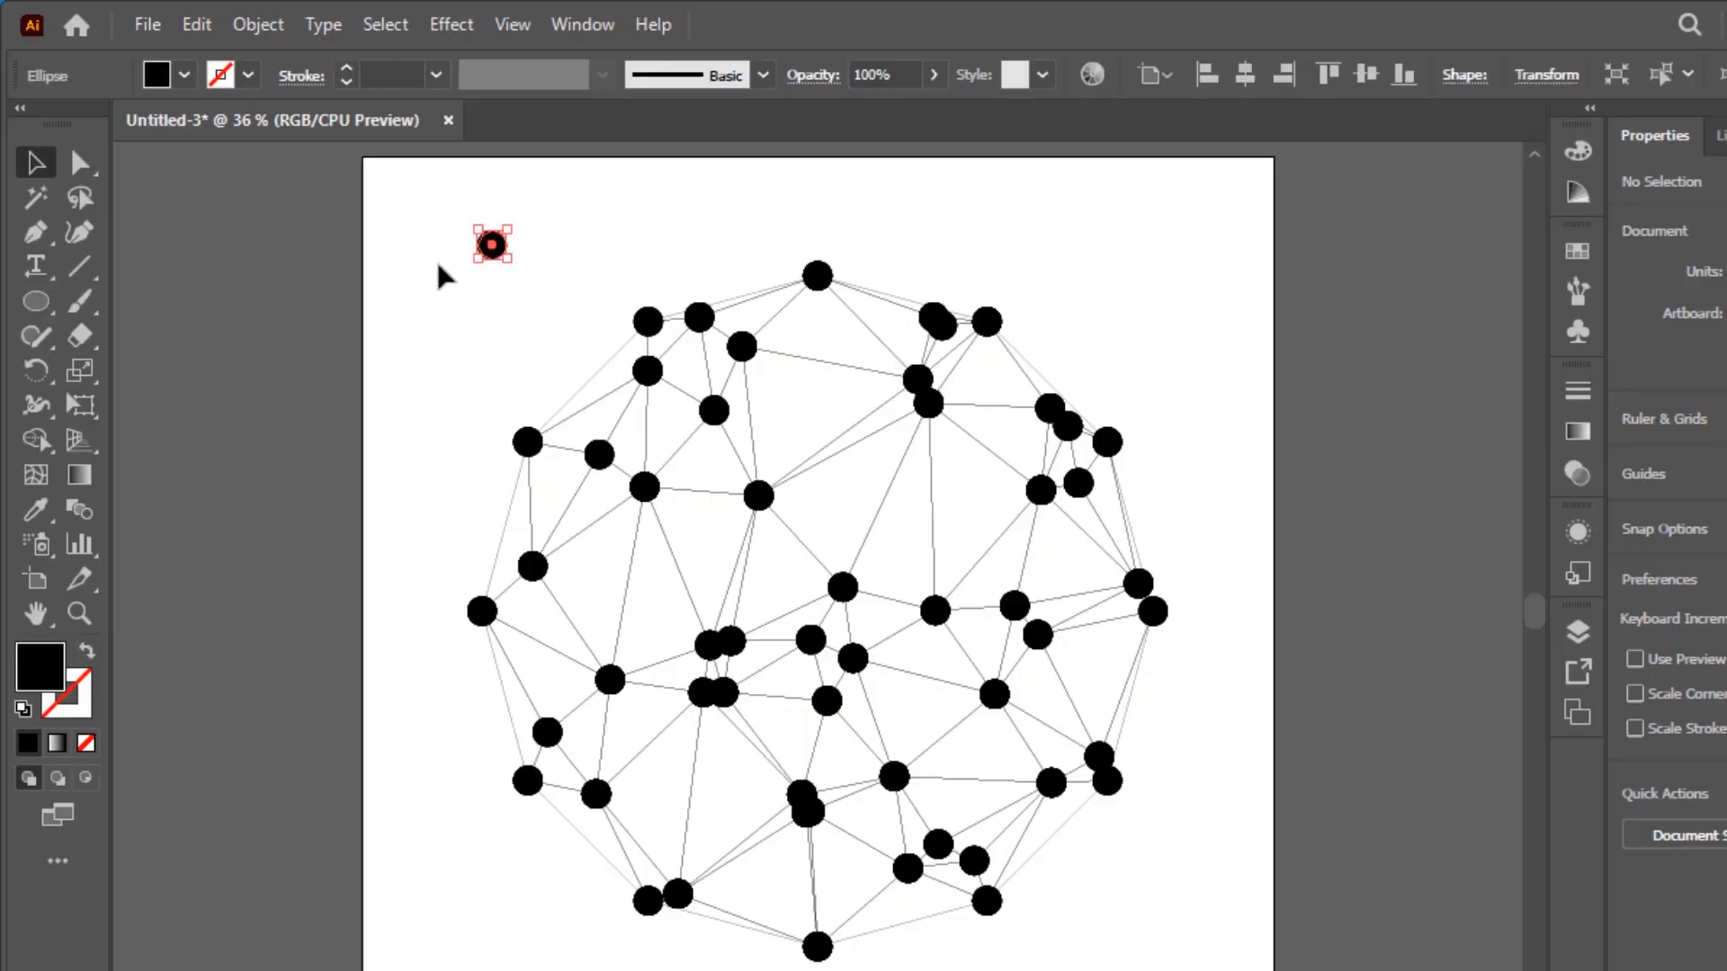
key("Delete")
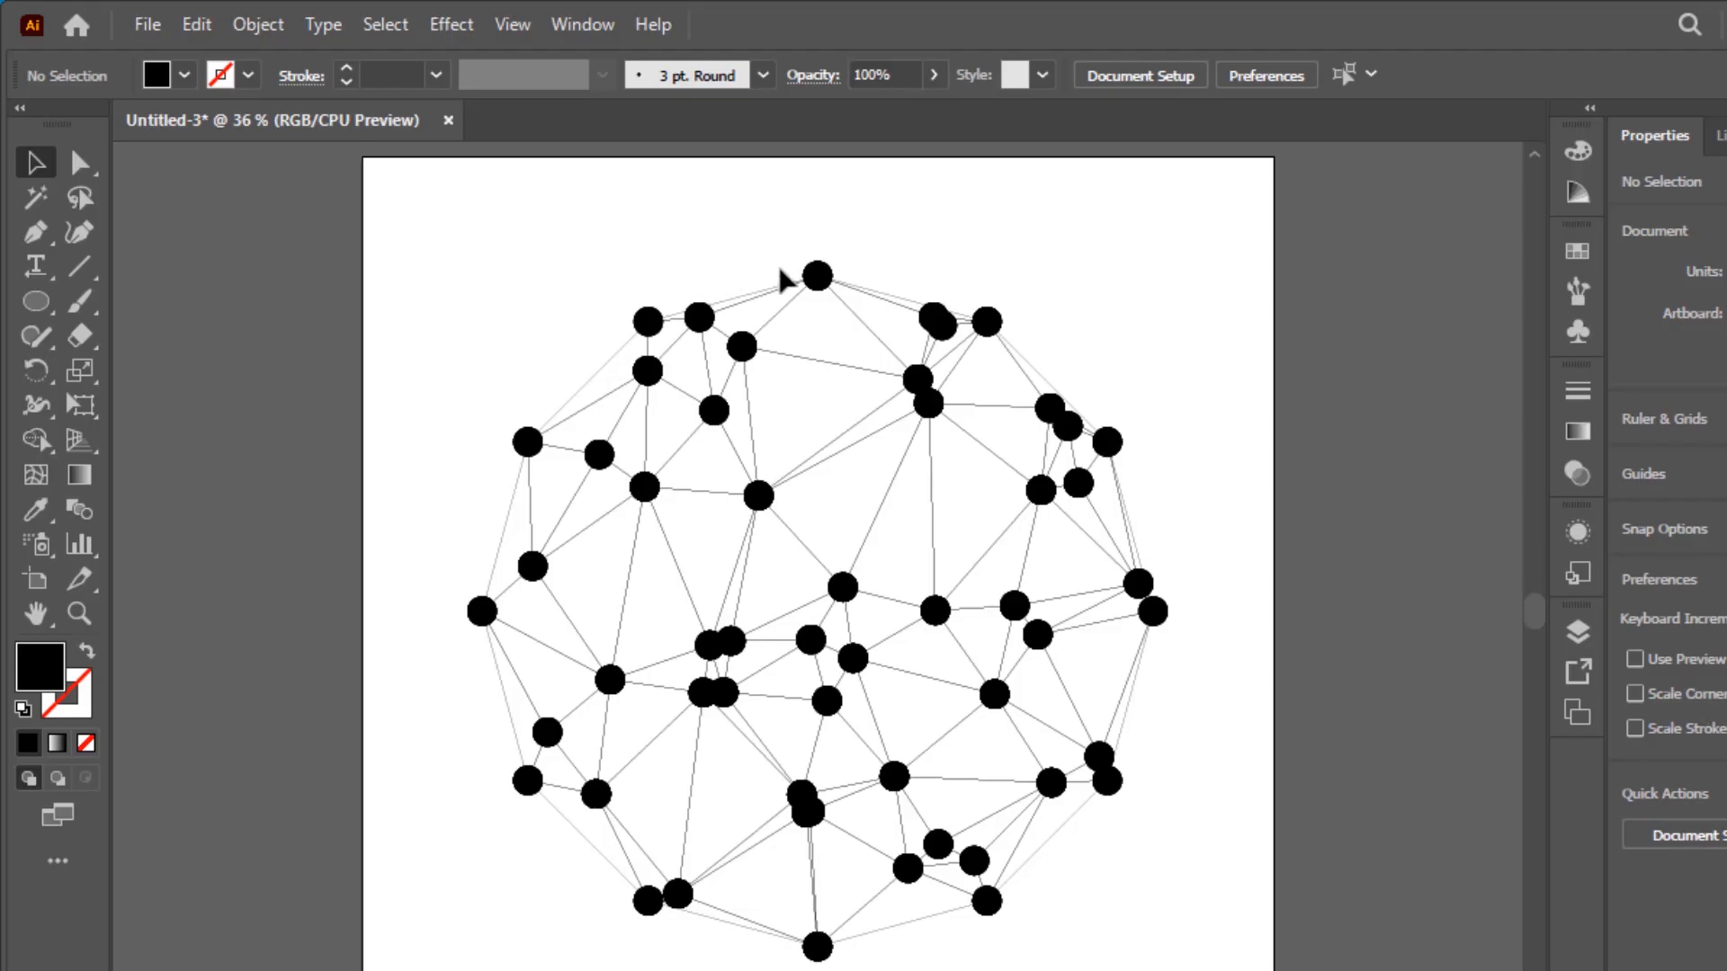
Select the topmost black dot and extend the selection to all objects with the same fill color
left_click(822, 281)
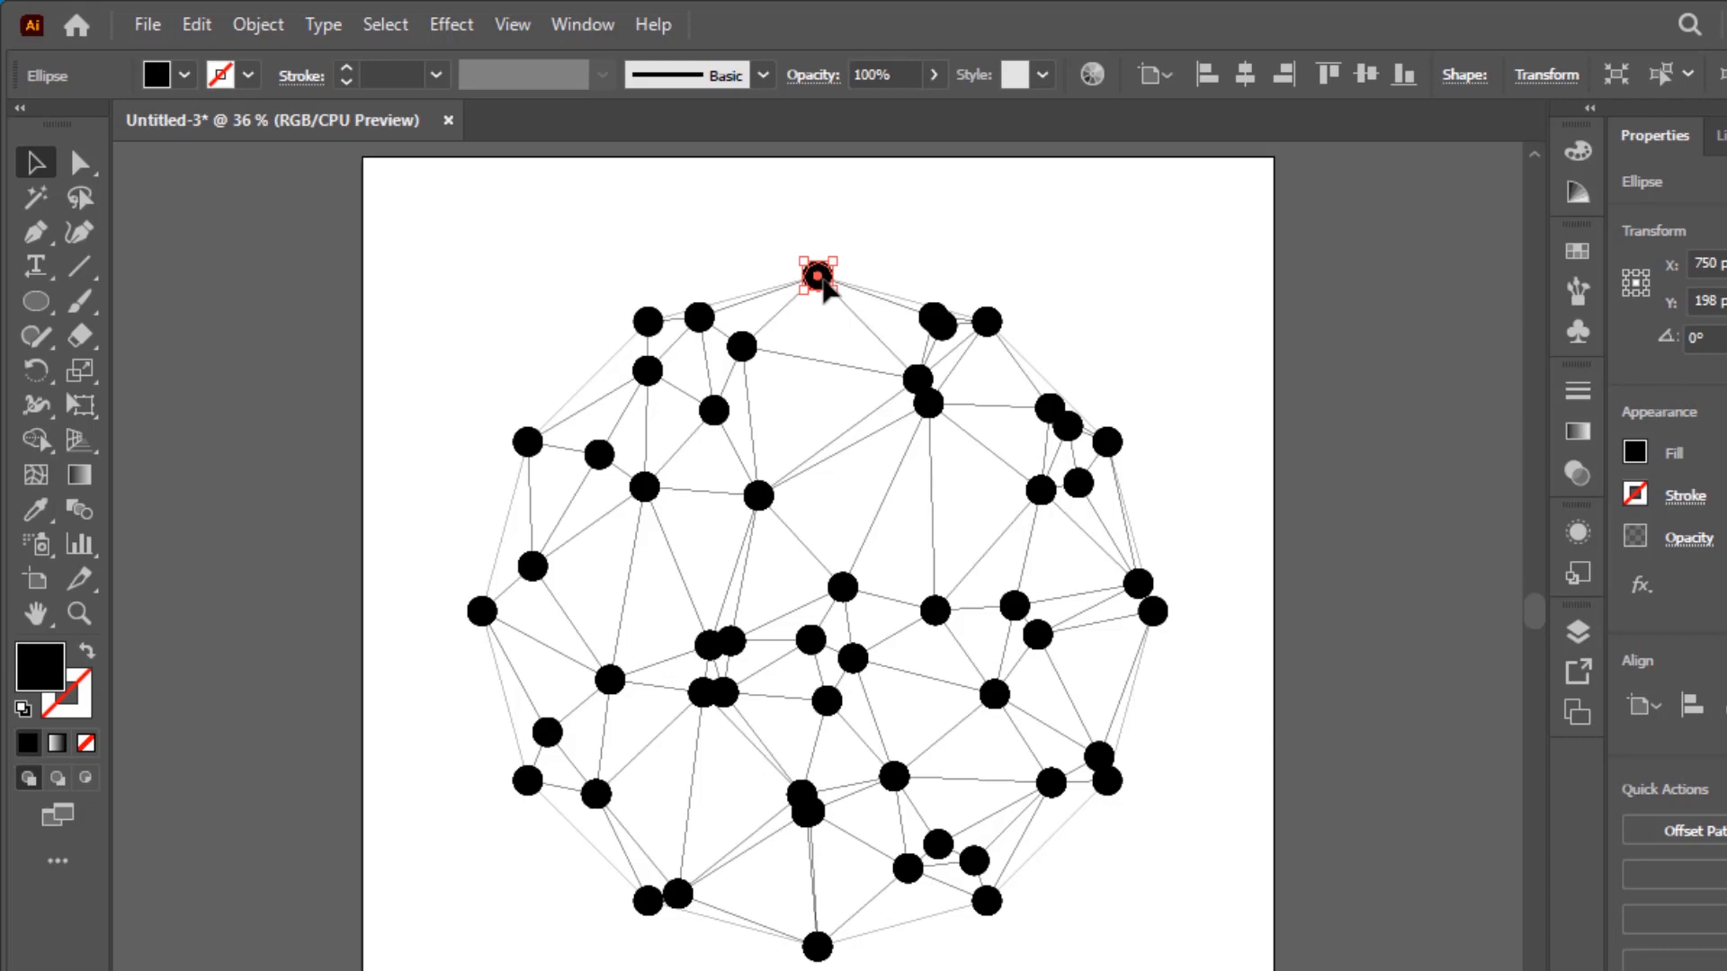
left_click(390, 27)
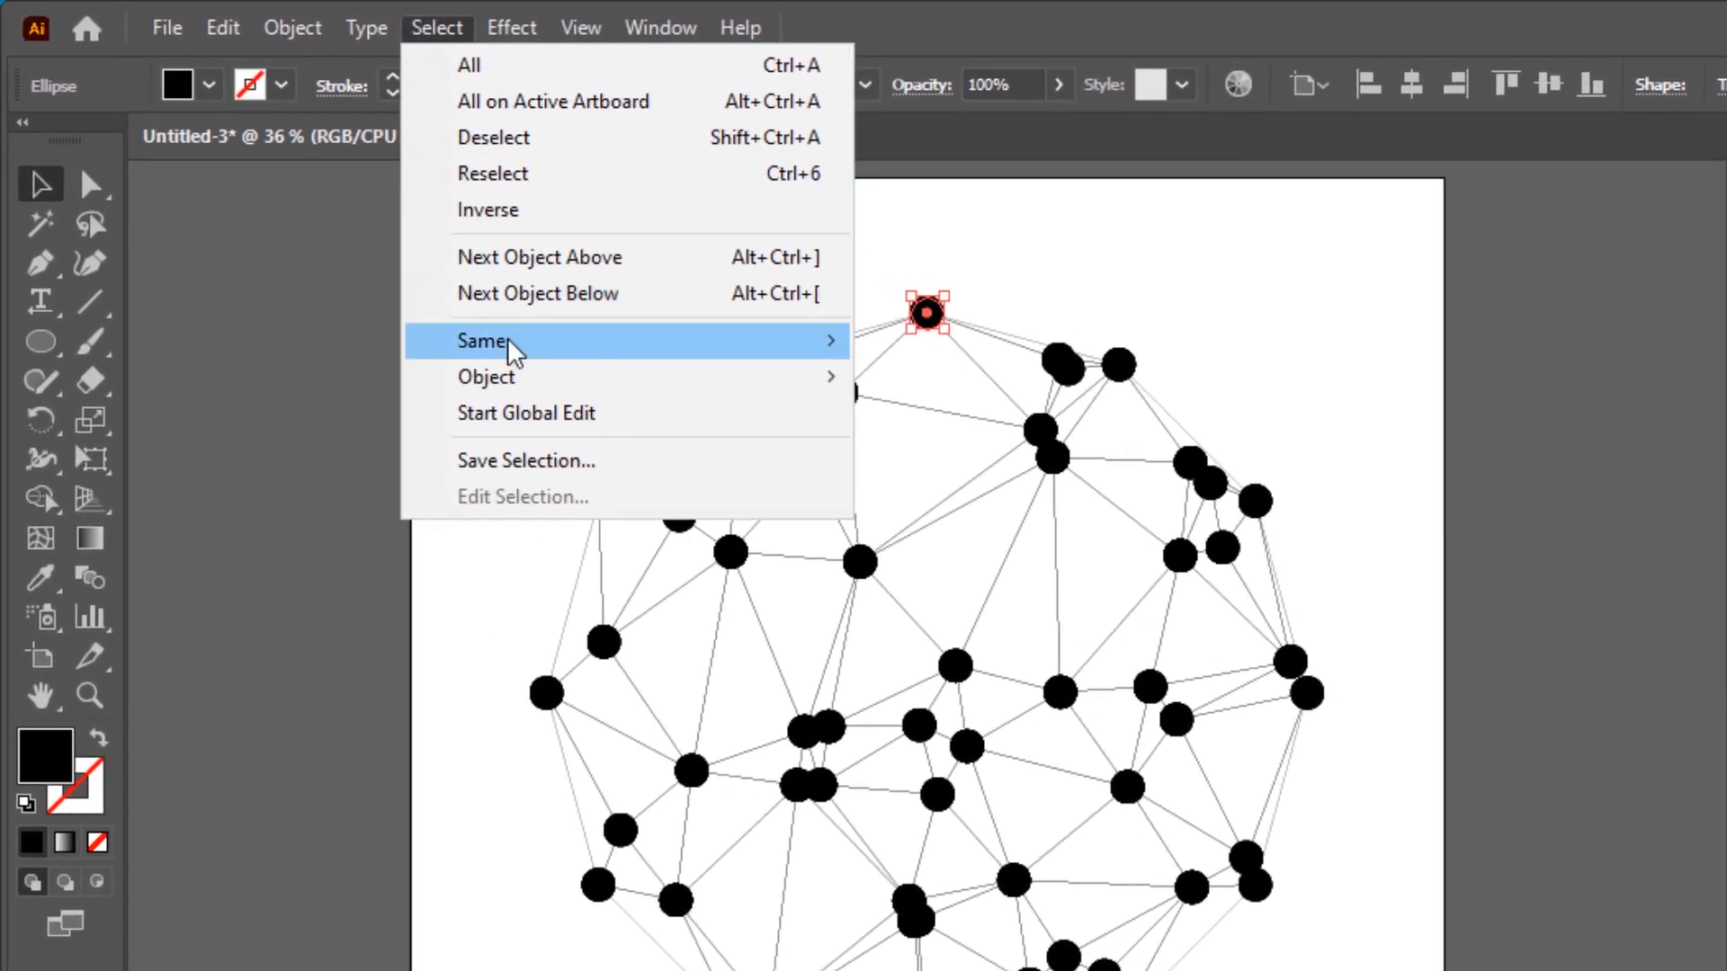
mouse_move(645, 345)
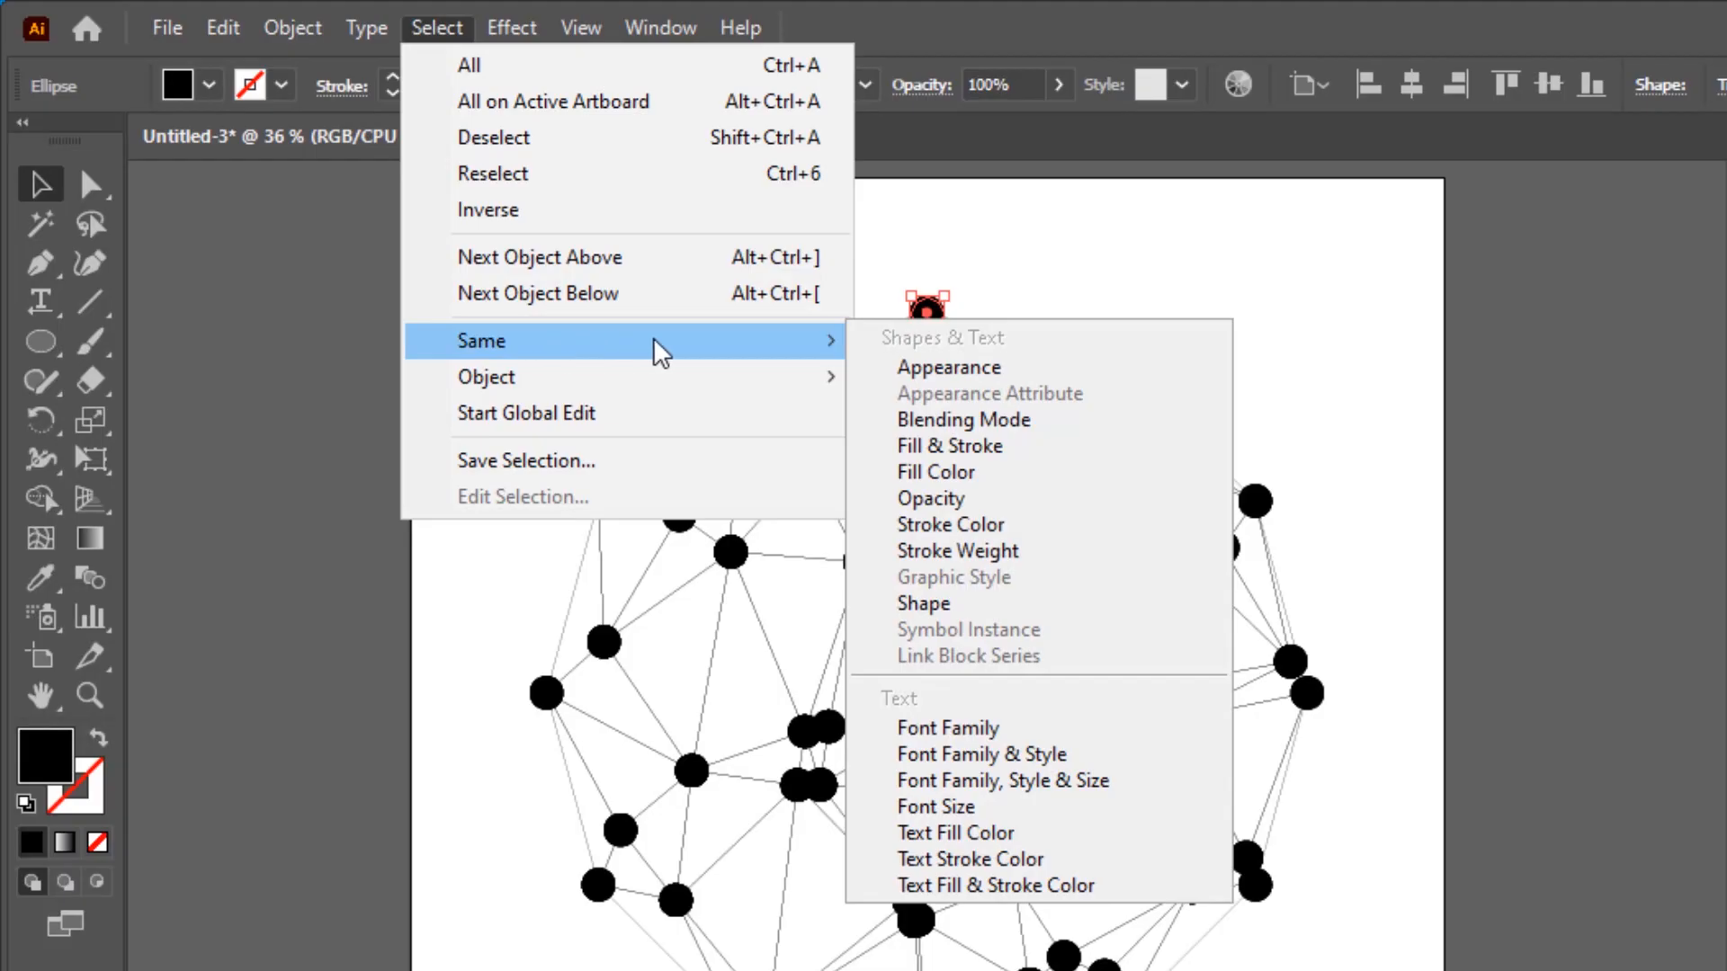
left_click(1009, 476)
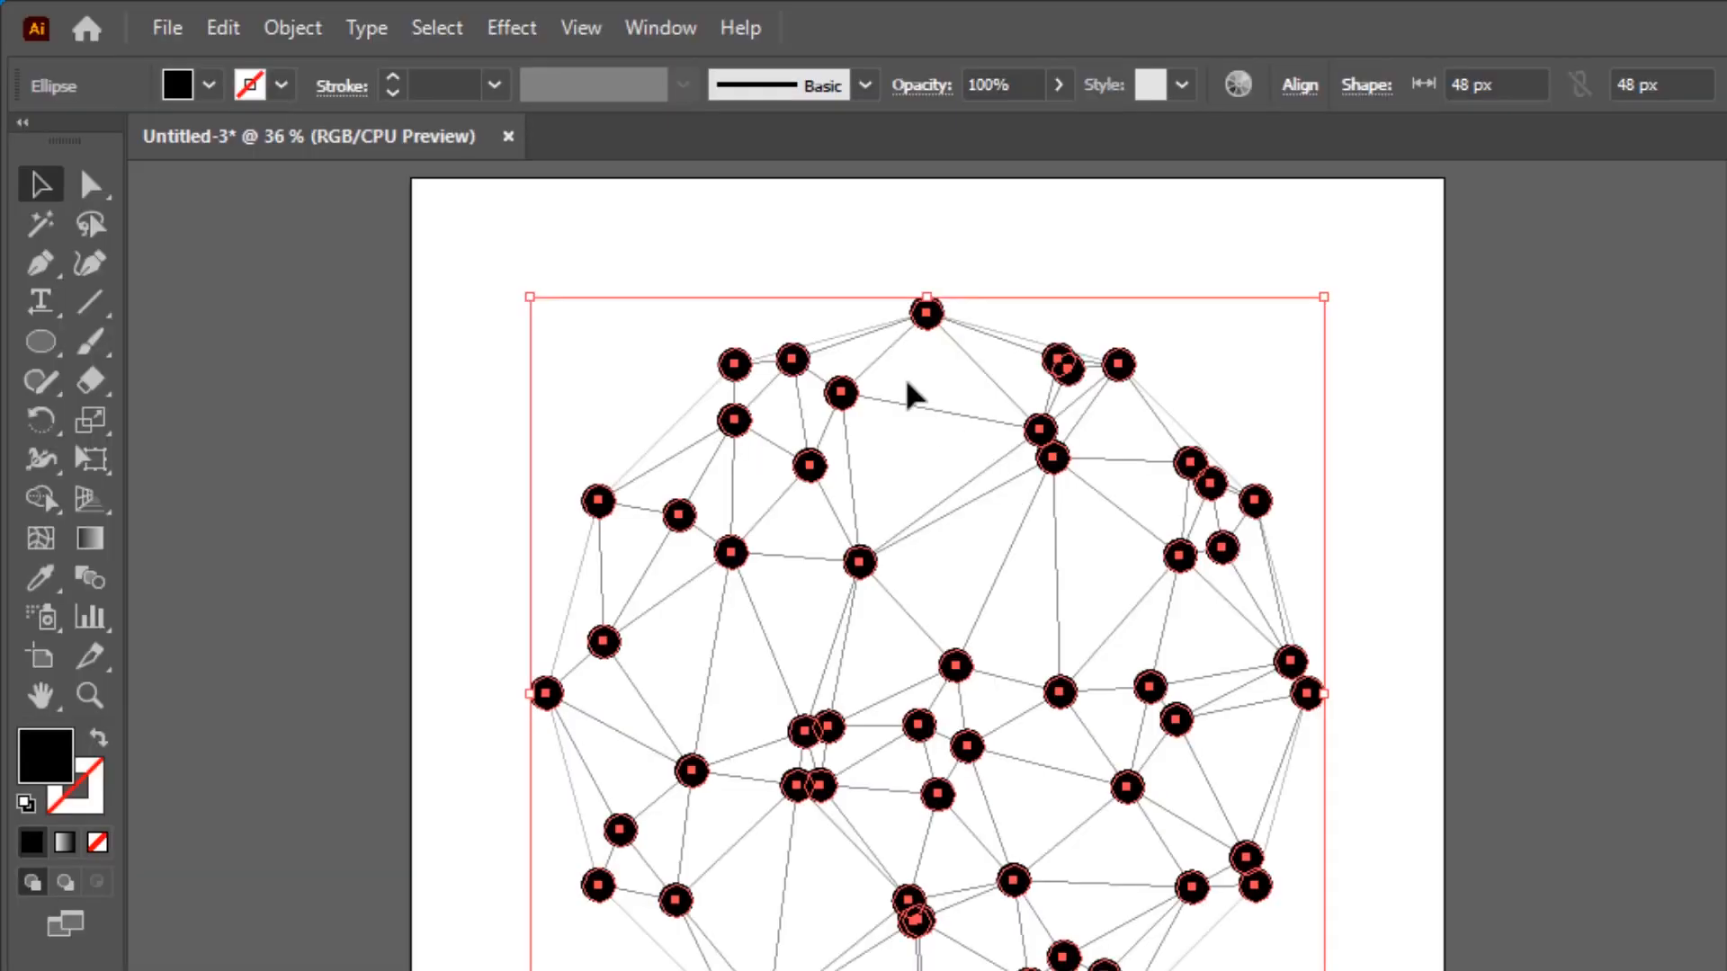
Run the randomus script on the selected dots to scale them randomly between 5 and 60, and deselect them
left_click(167, 28)
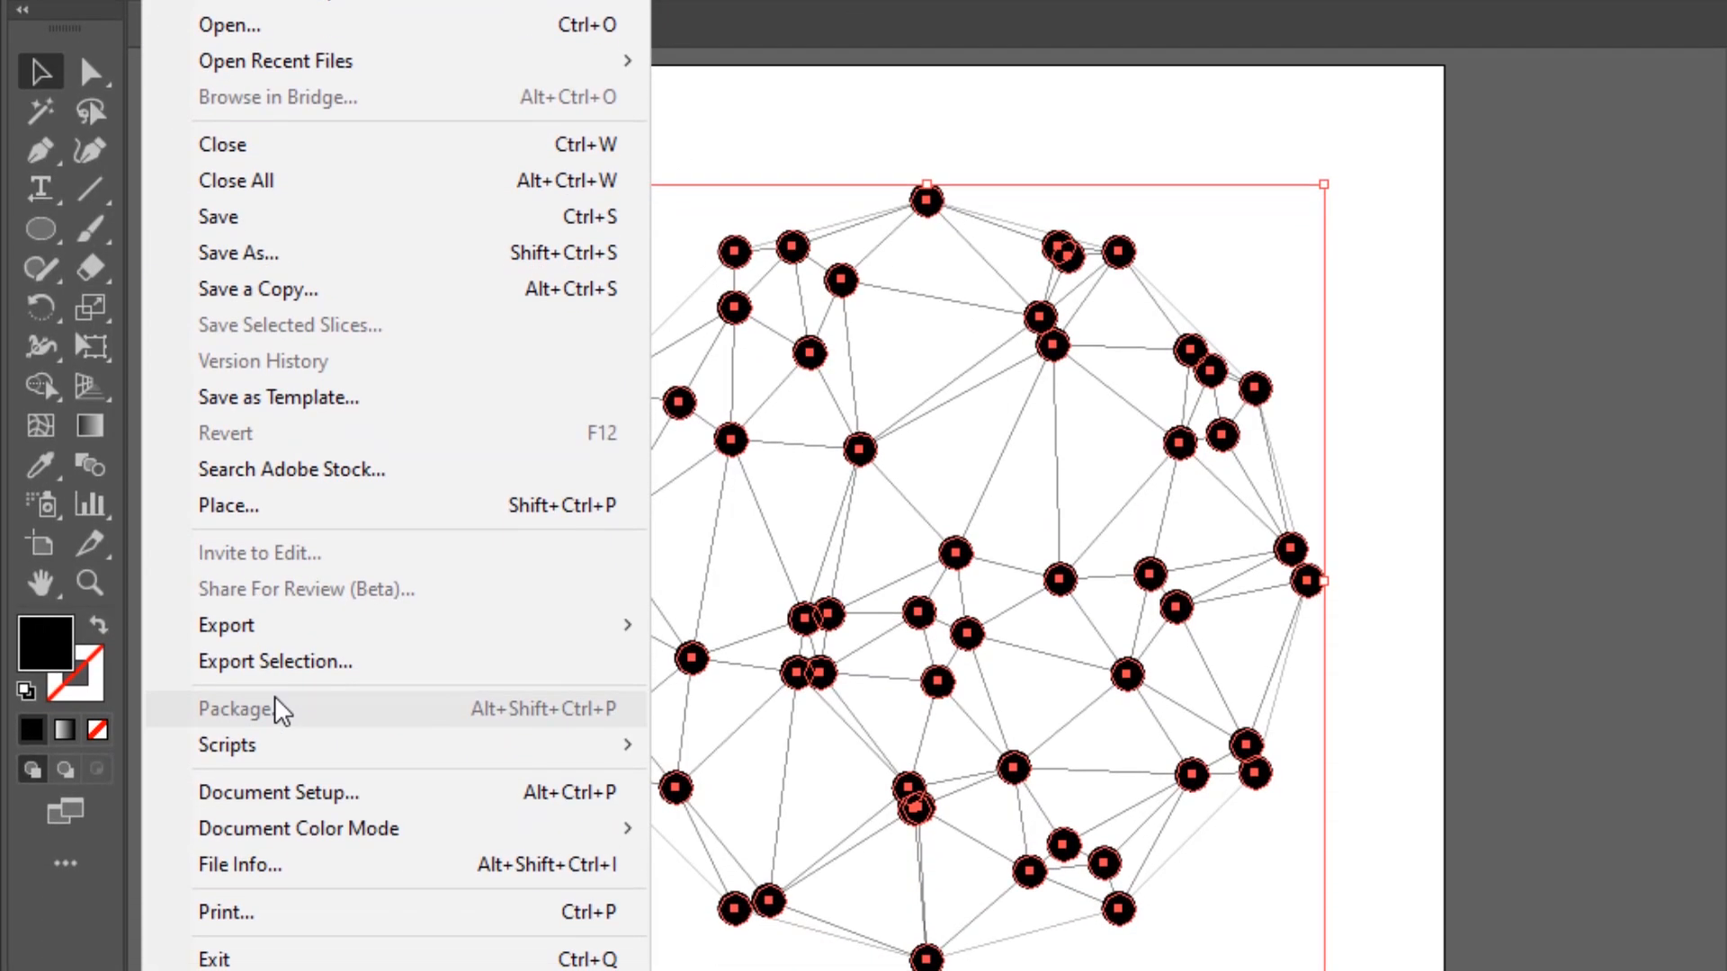
mouse_move(310, 797)
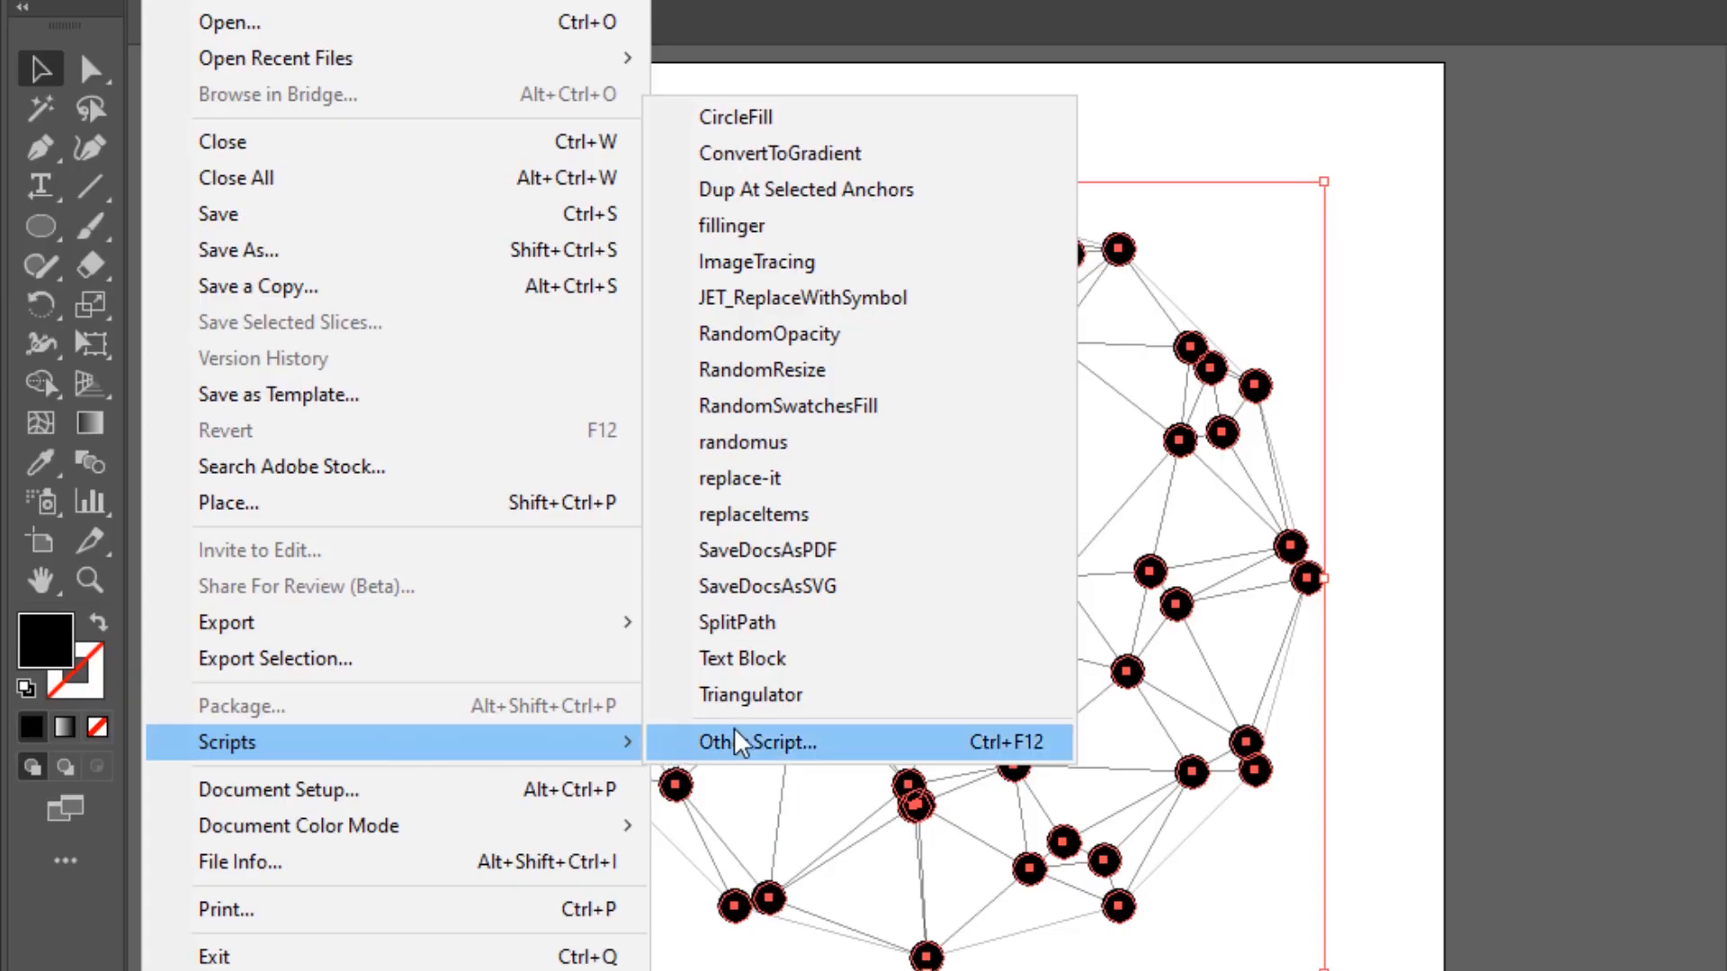
left_click(863, 443)
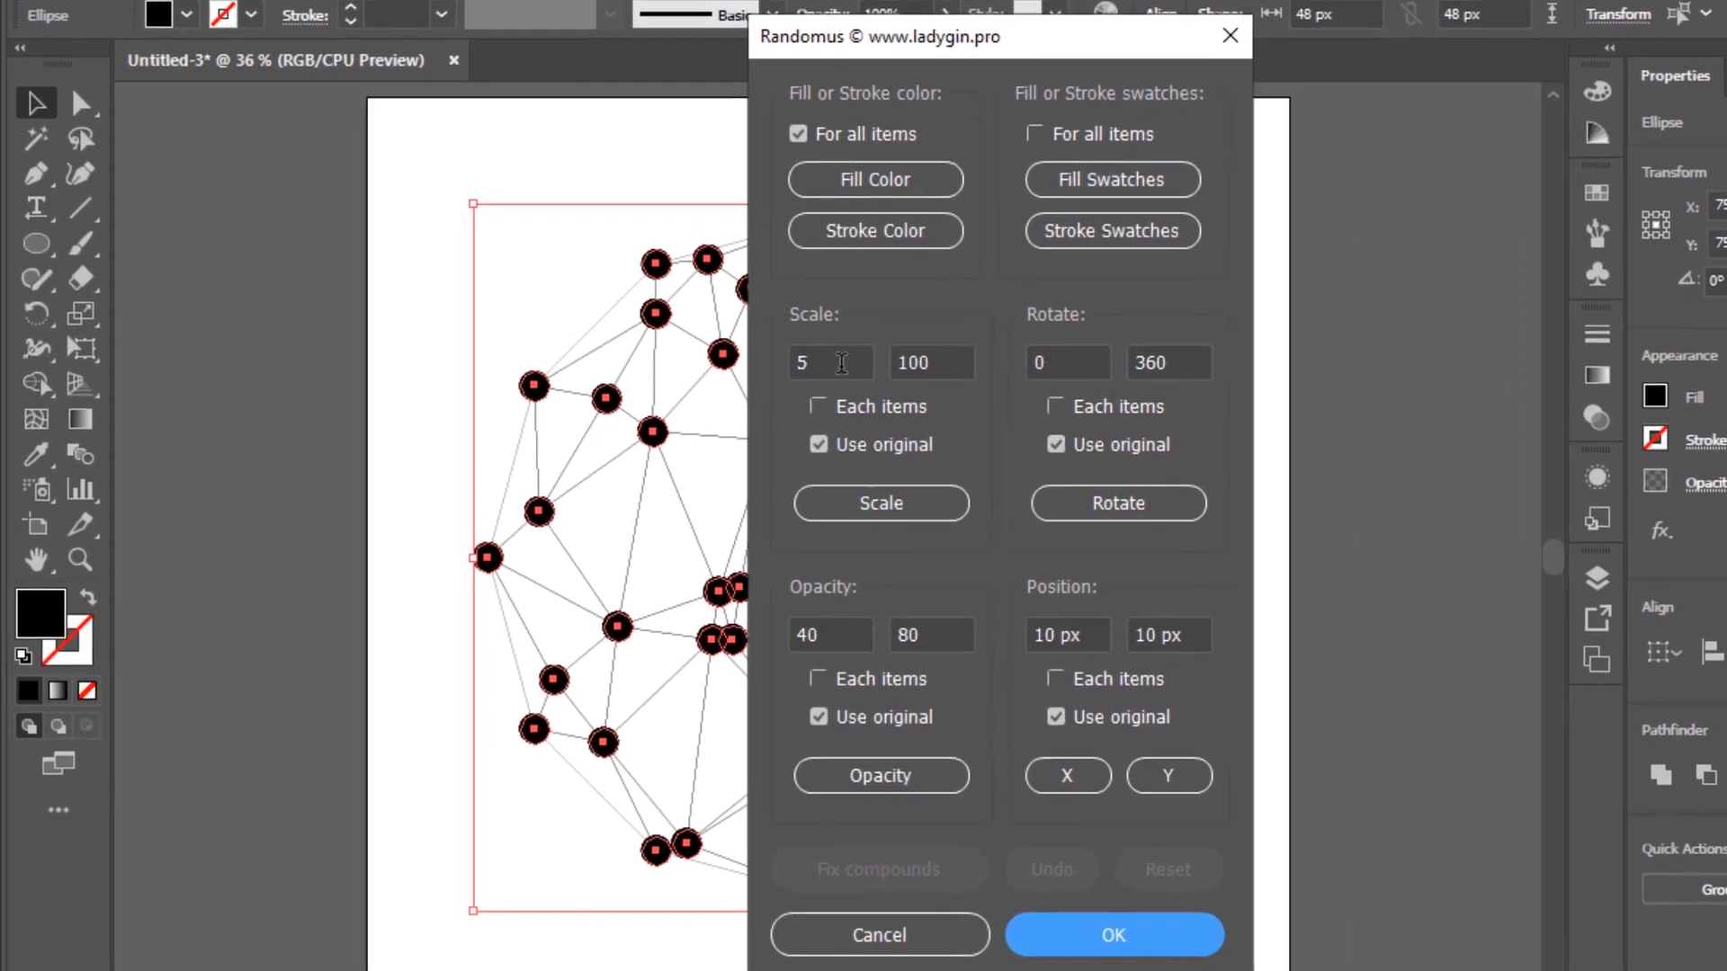
left_click(1016, 317)
double_click(1022, 317)
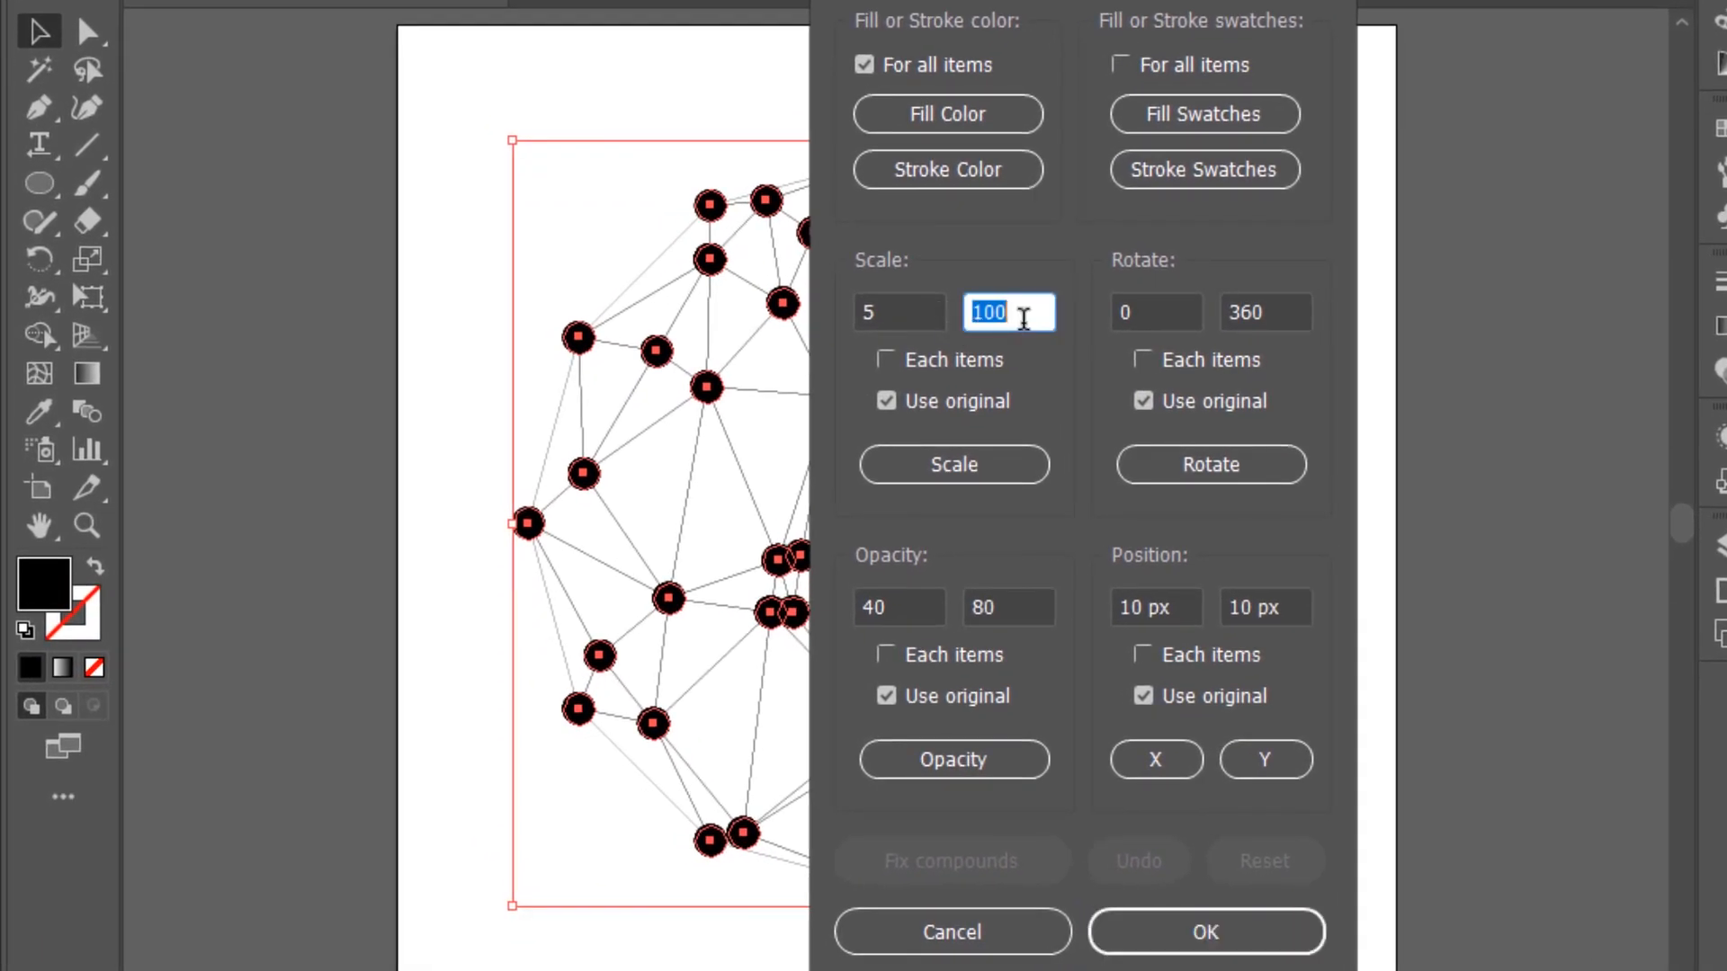
type("60")
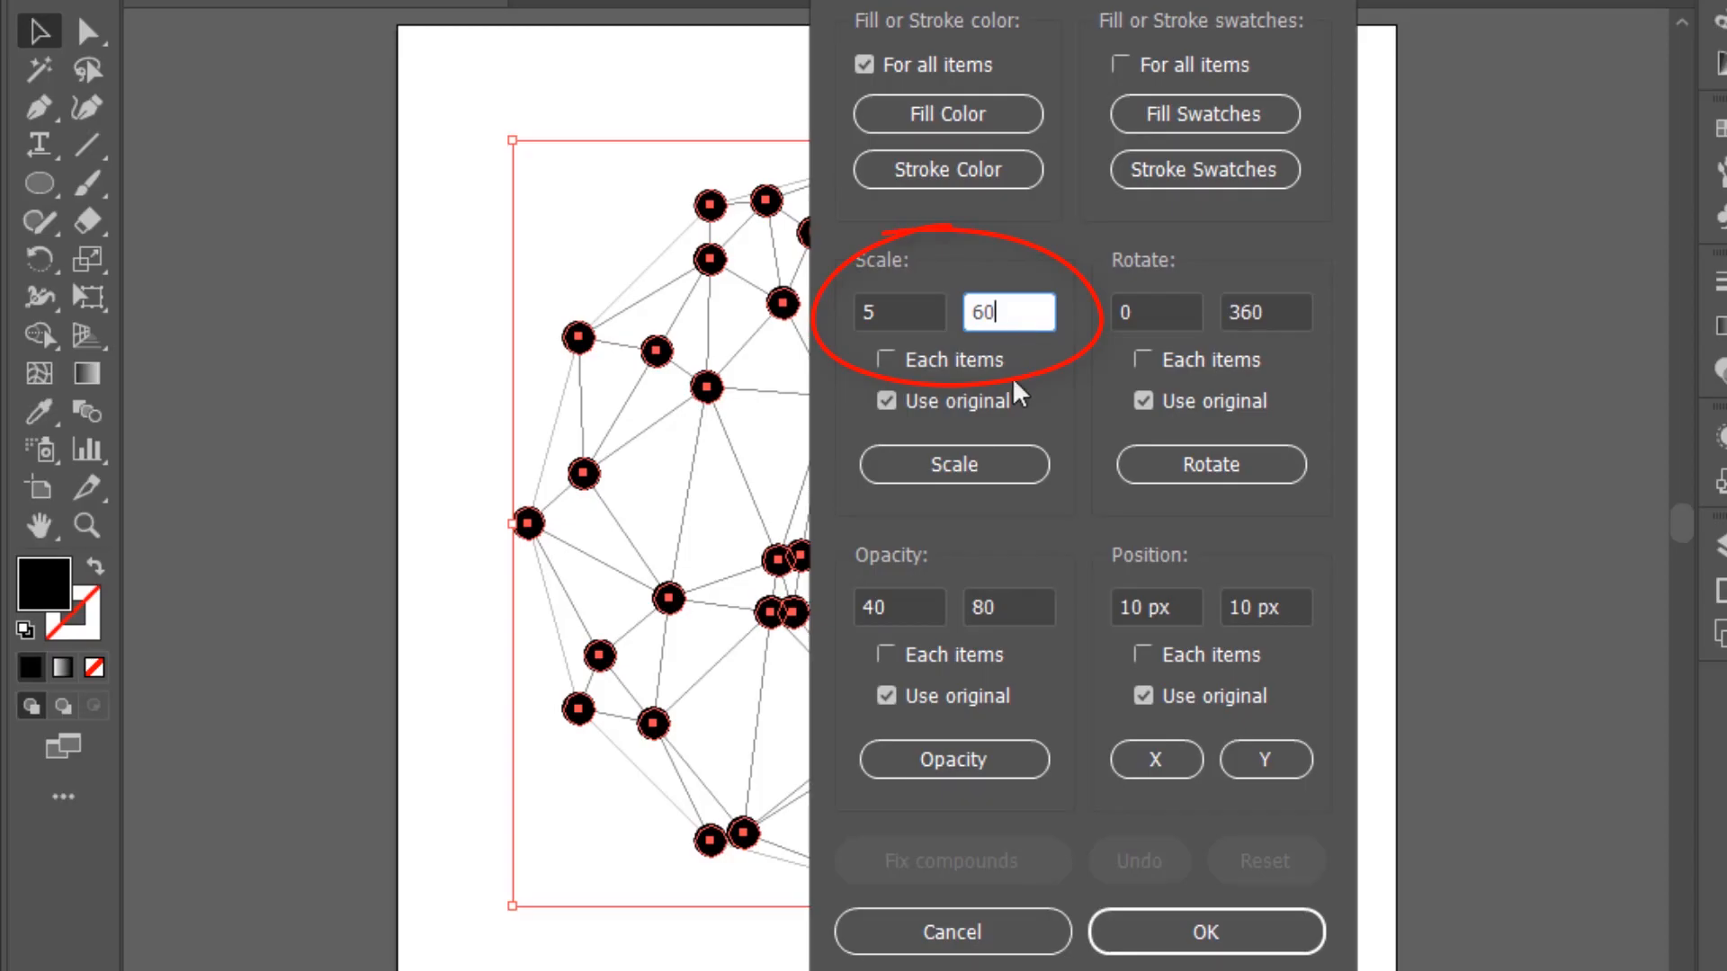
left_click(988, 478)
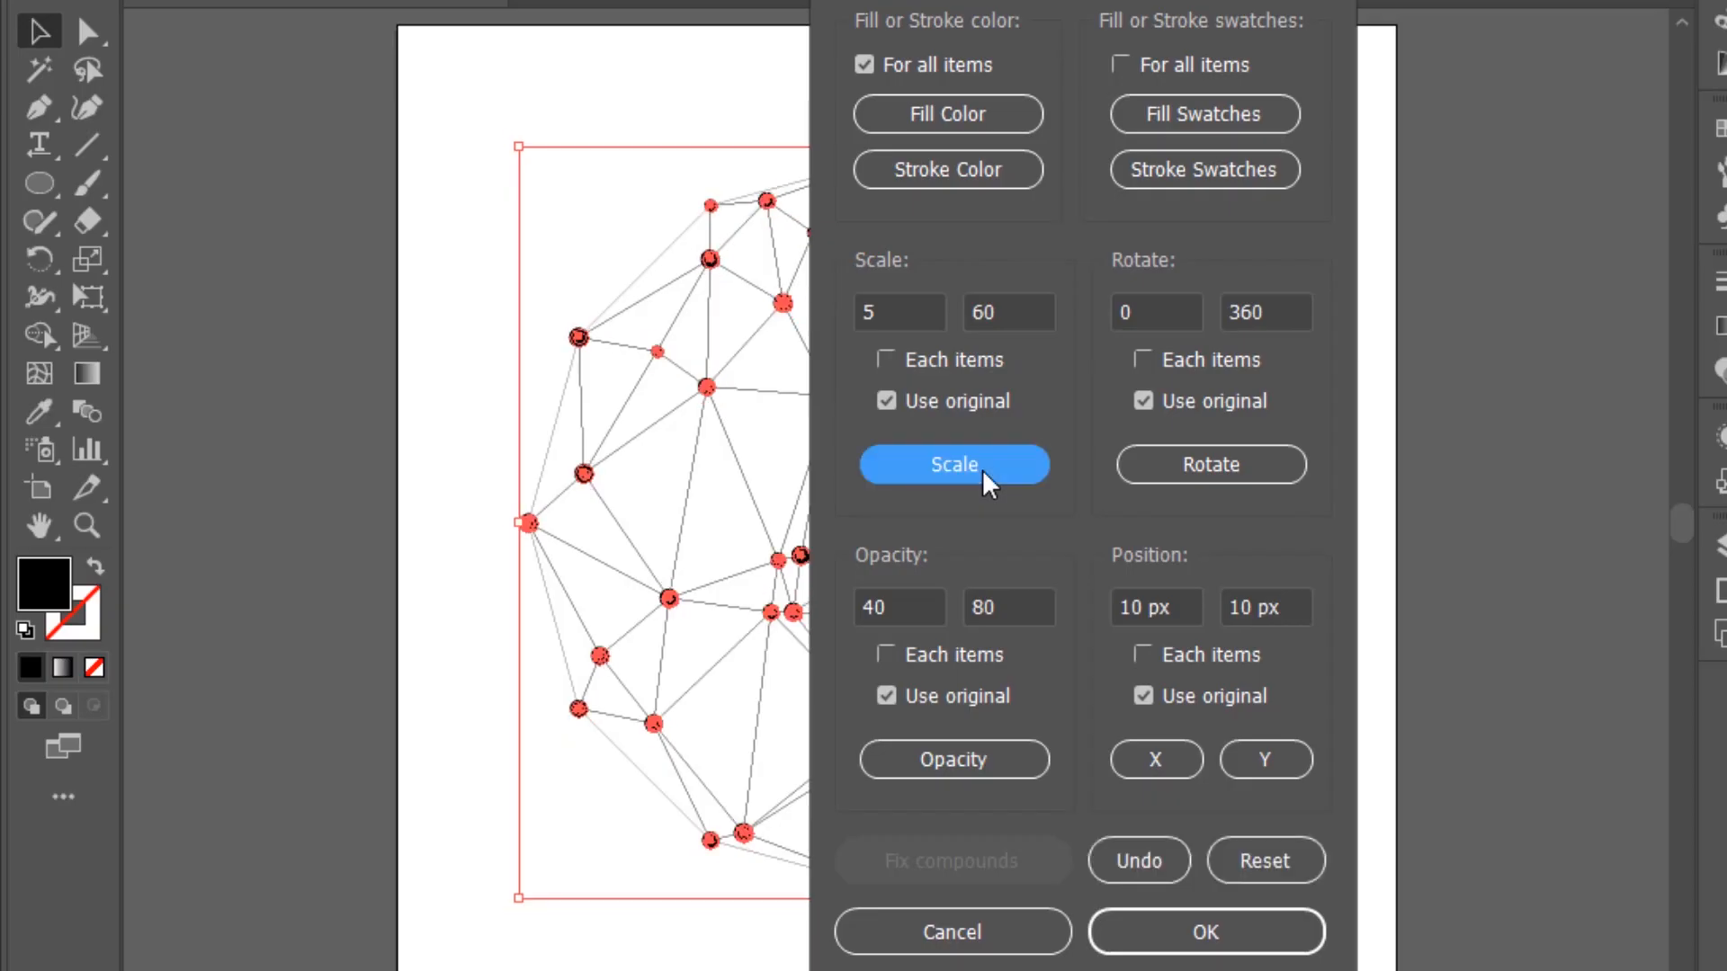
left_click(1206, 935)
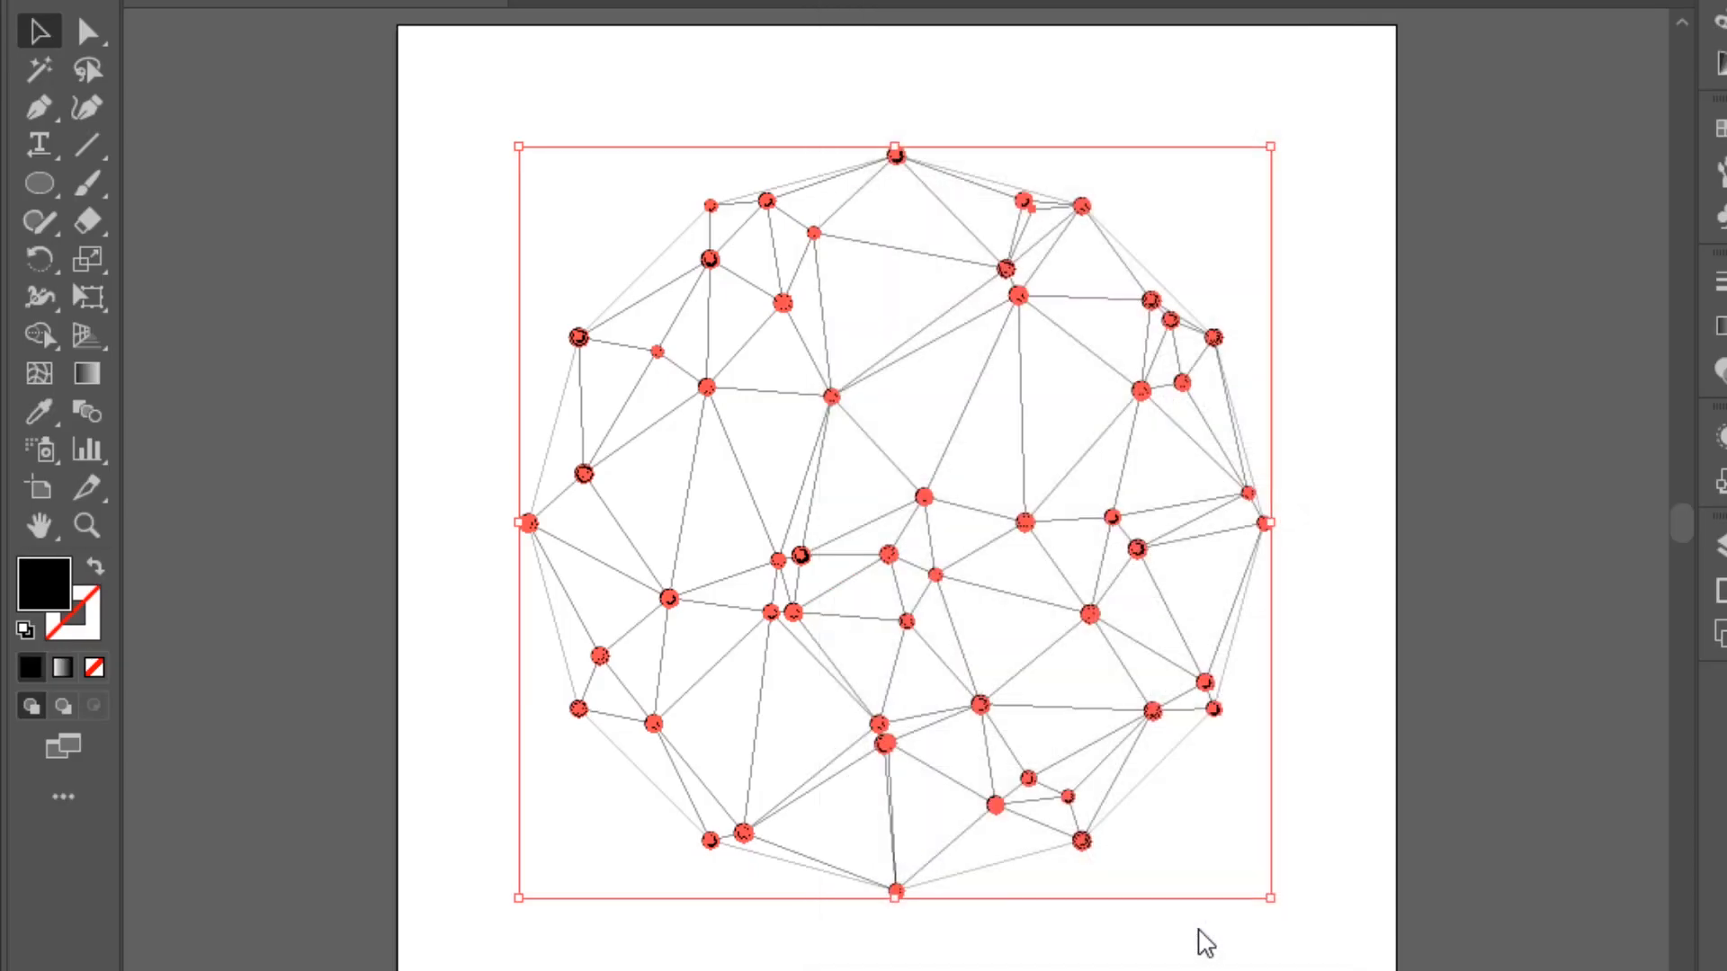
left_click(1346, 691)
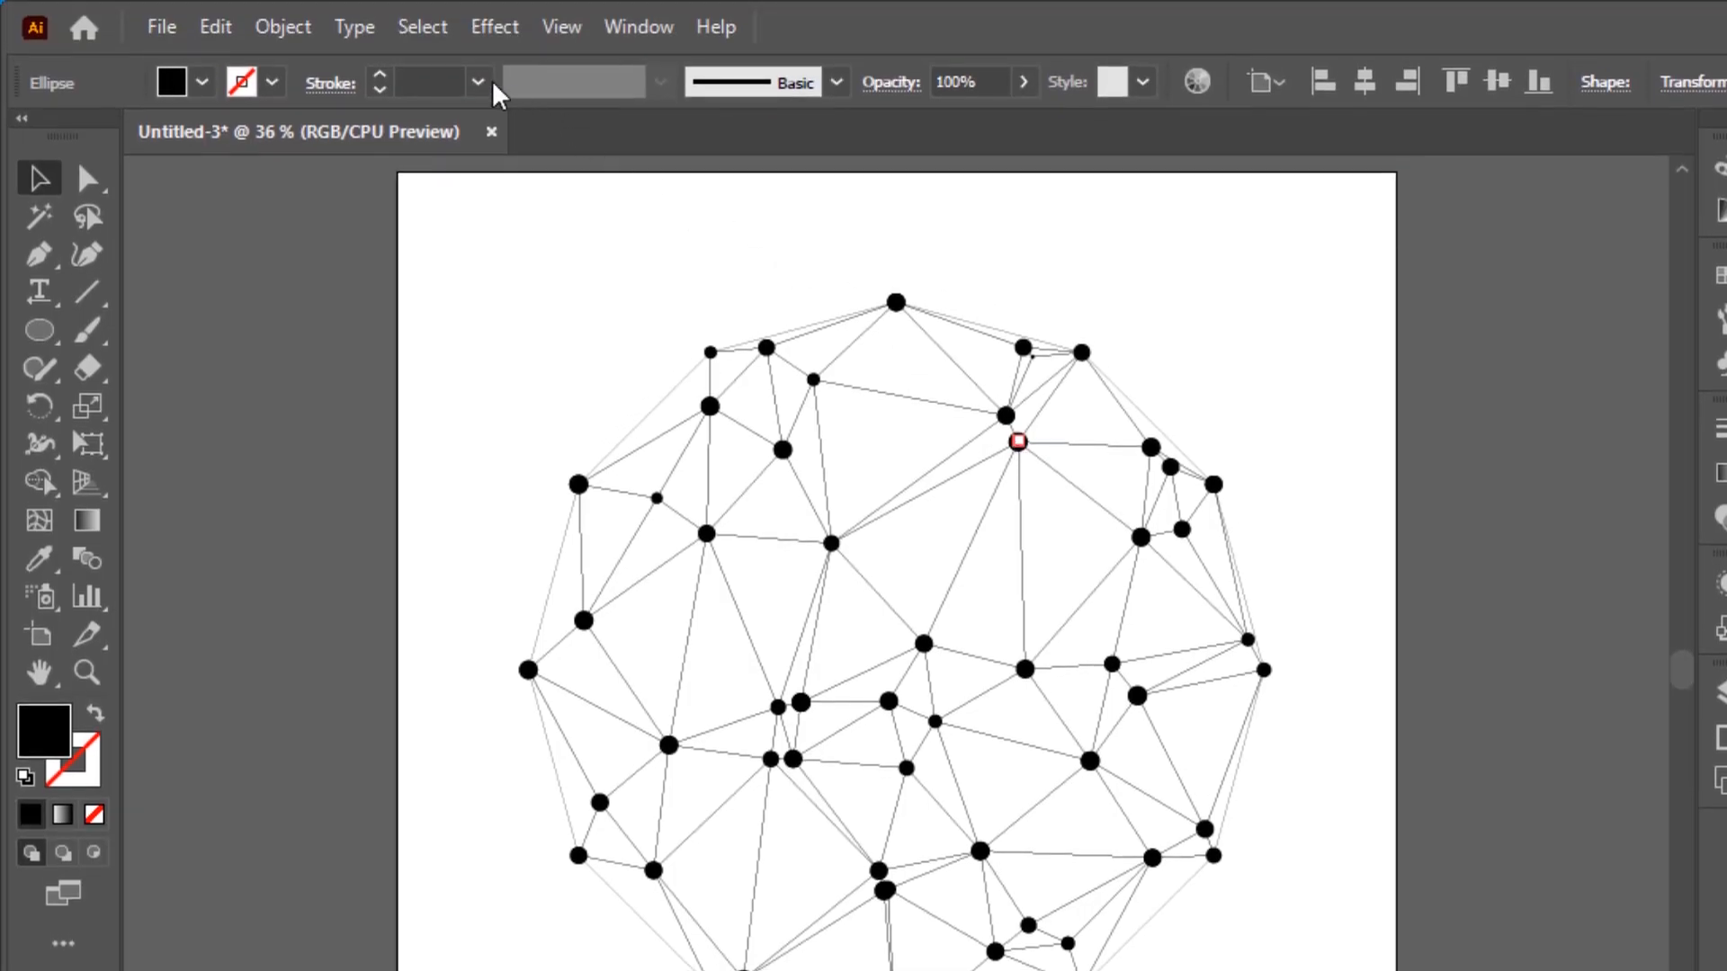
Reselect all the resized dots by matching the fill color of one of them
left_click(423, 29)
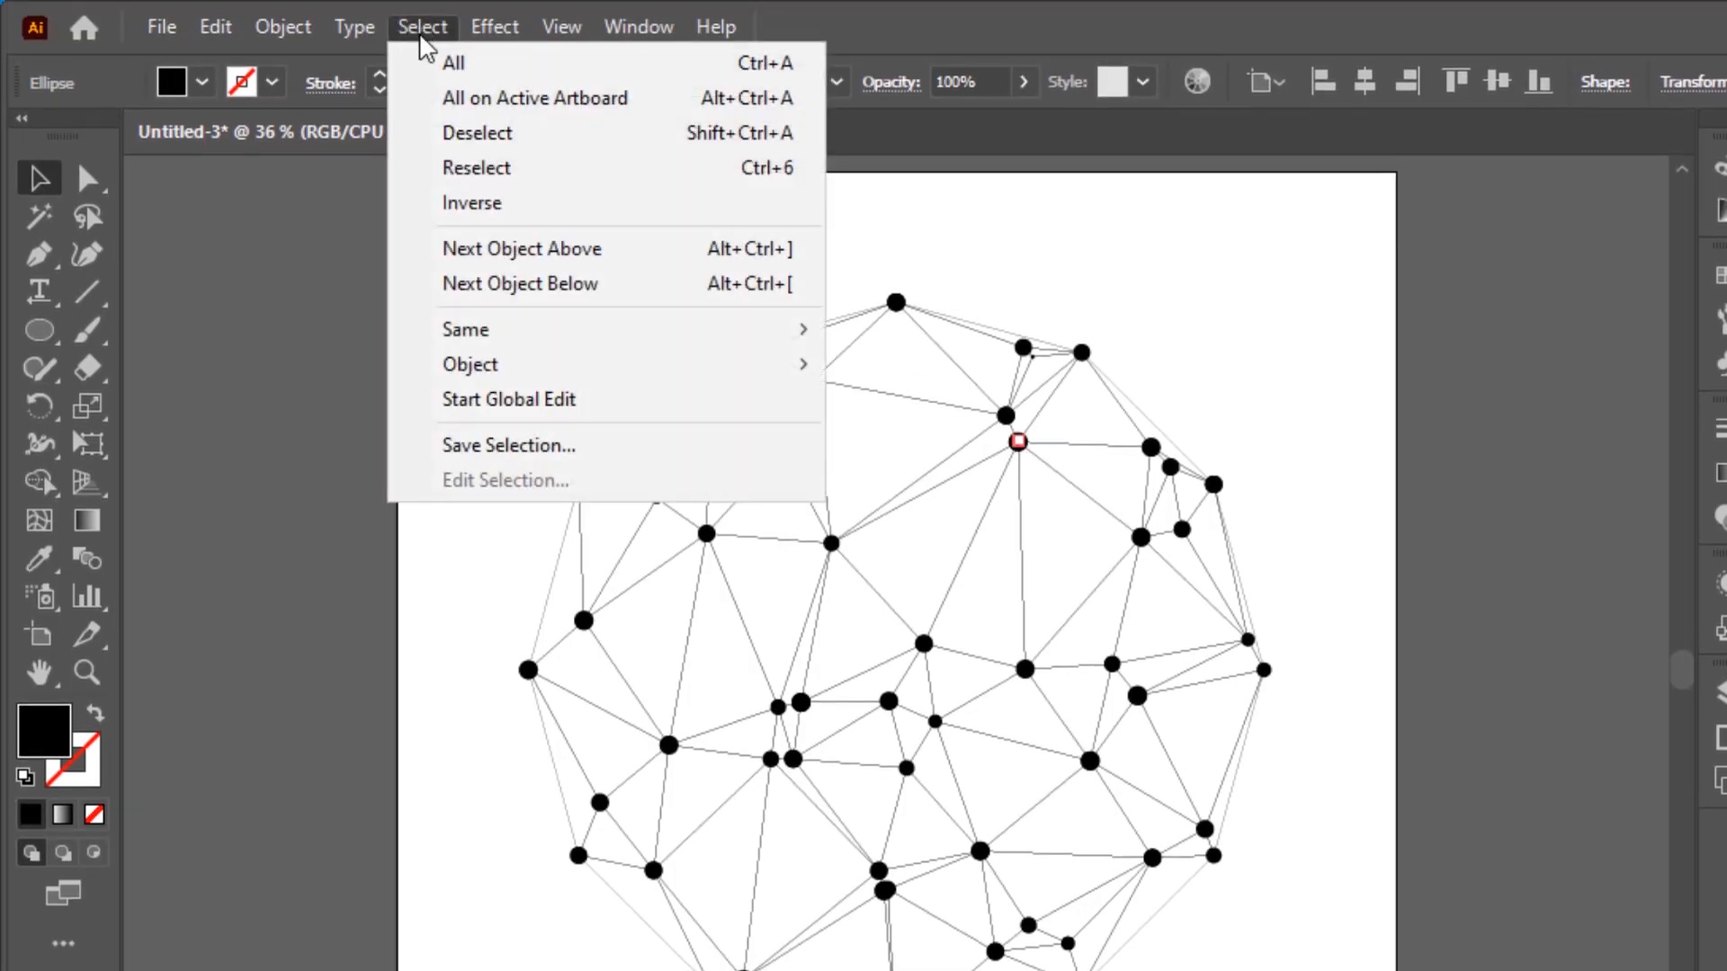
mouse_move(531, 341)
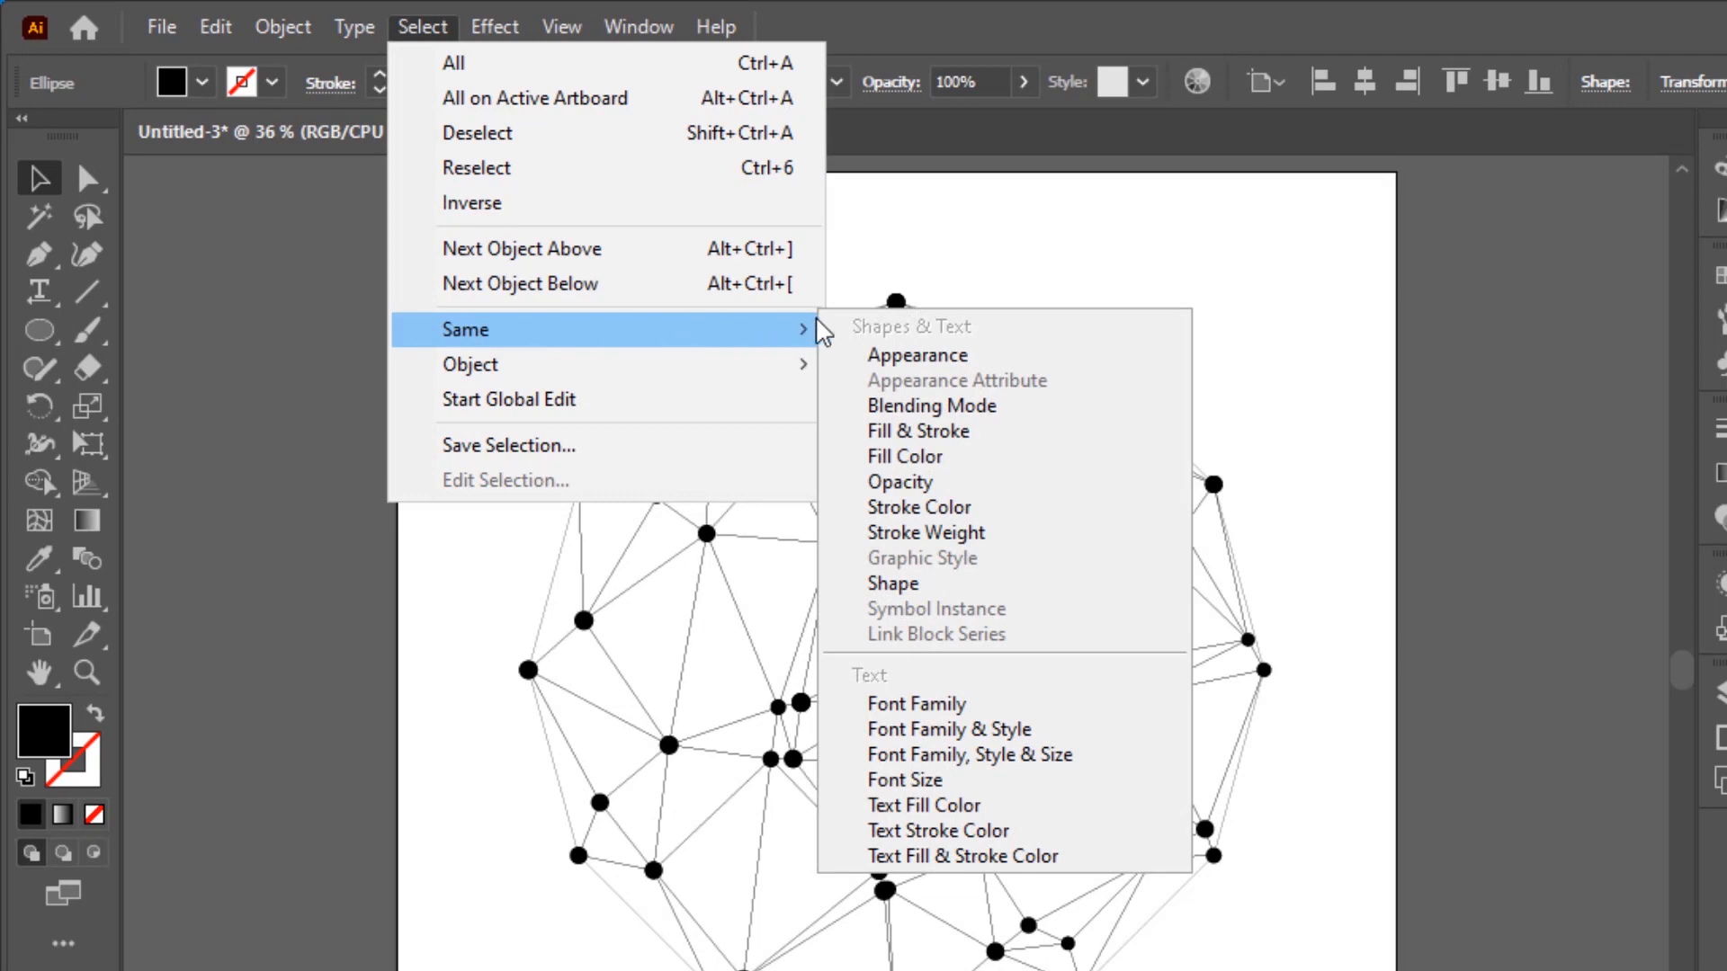
left_click(945, 459)
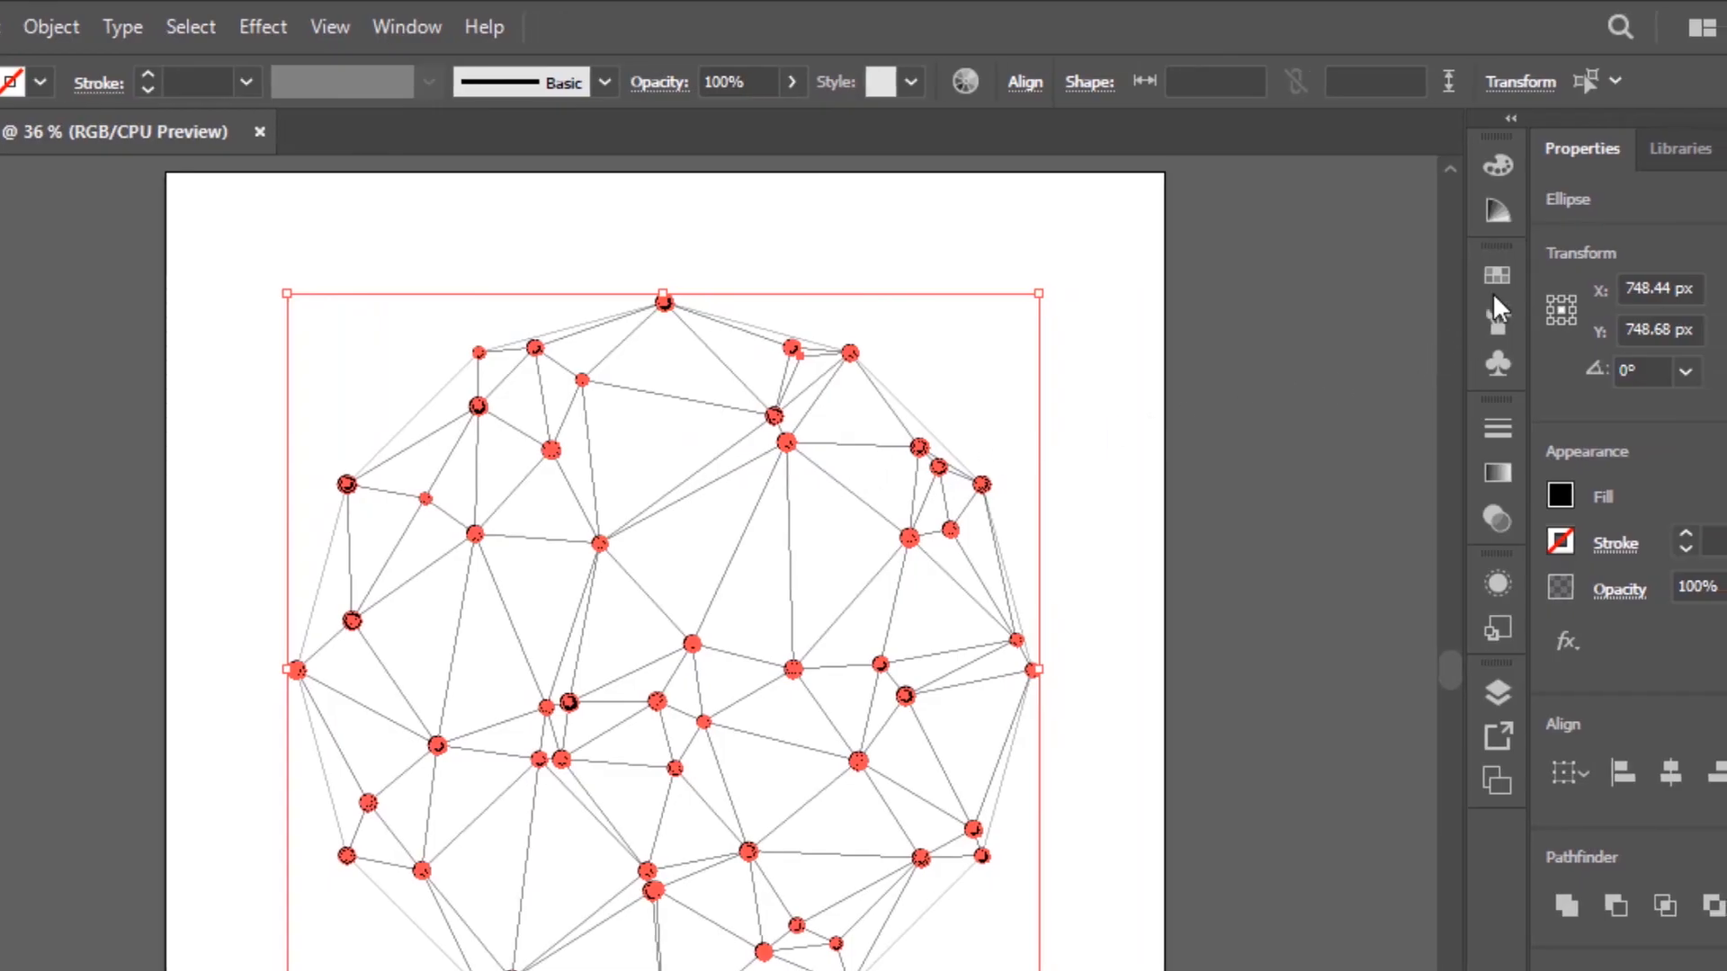
Choose the red, orange, yellow and blue color group in Swatches and run randomus with Fill Swatches to recolor the dots randomly
left_click(1497, 275)
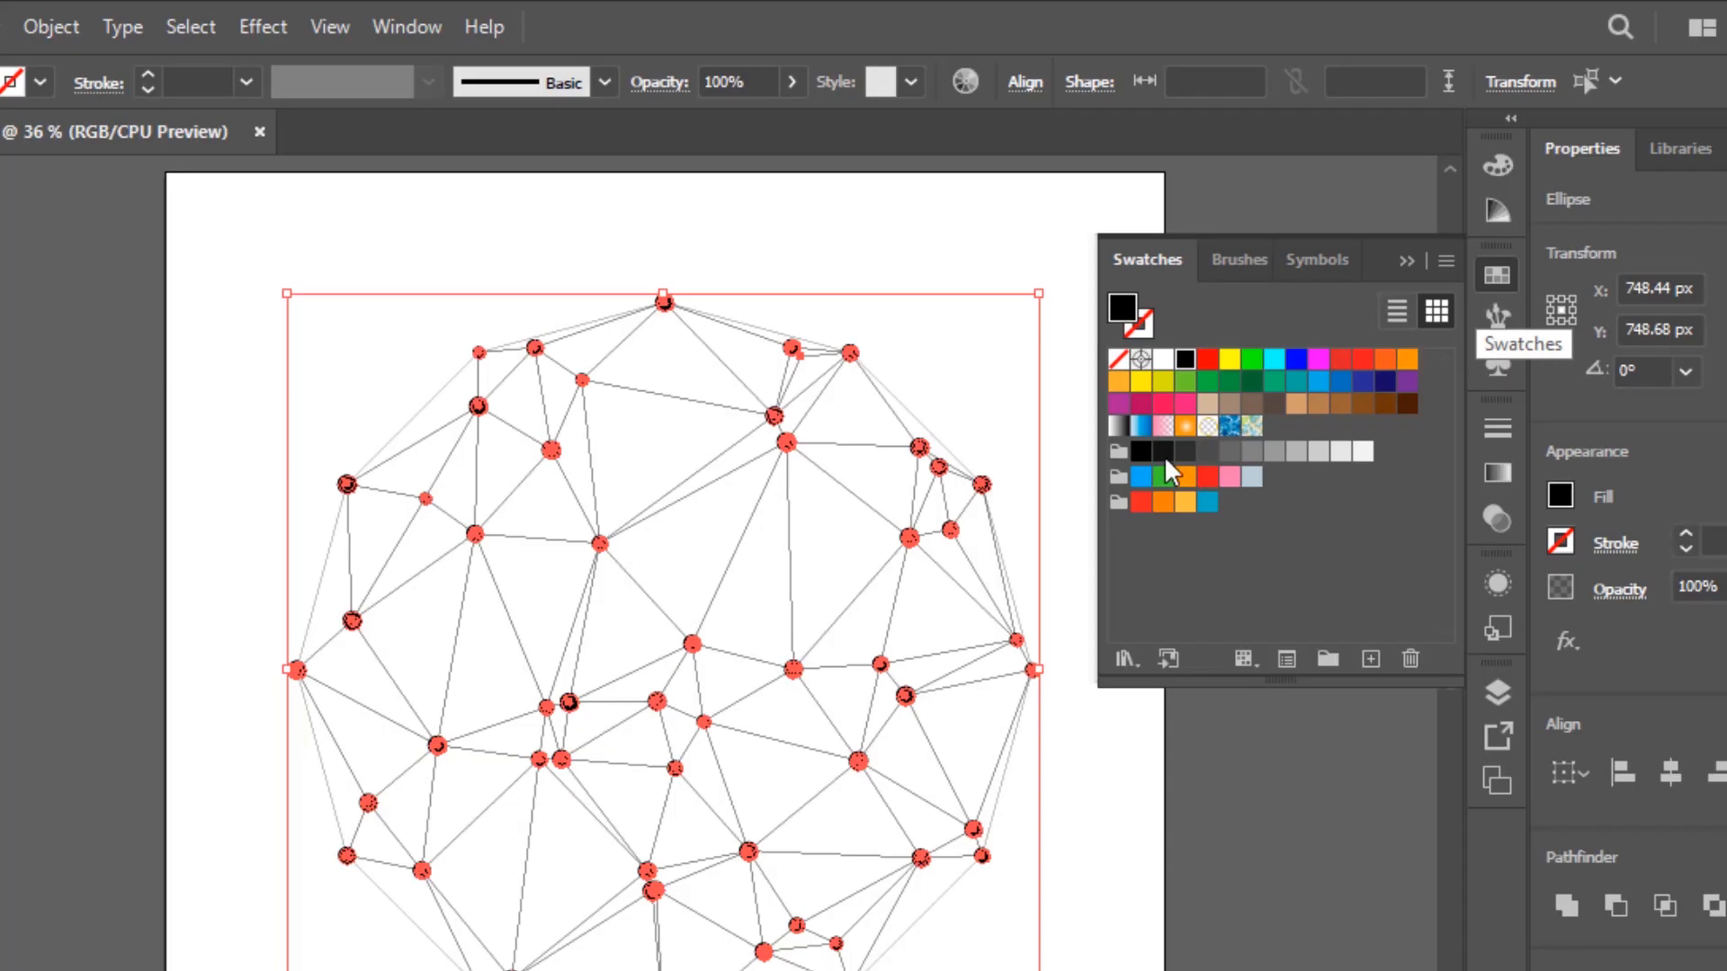
left_click(1118, 503)
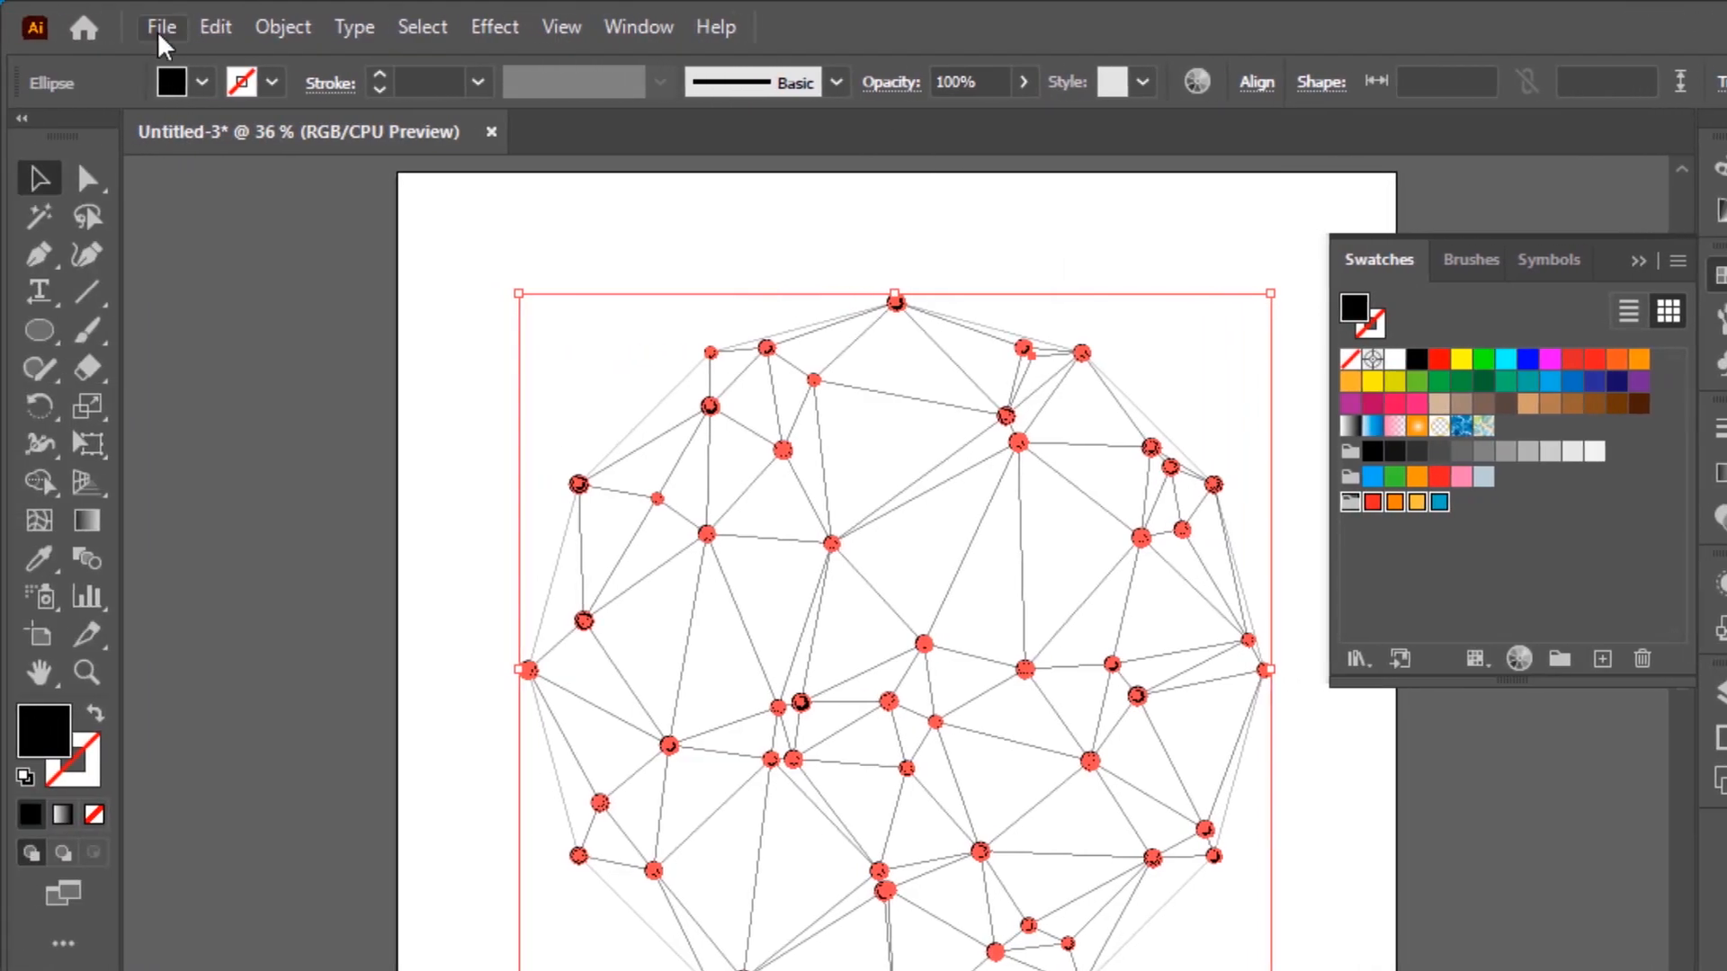
left_click(167, 29)
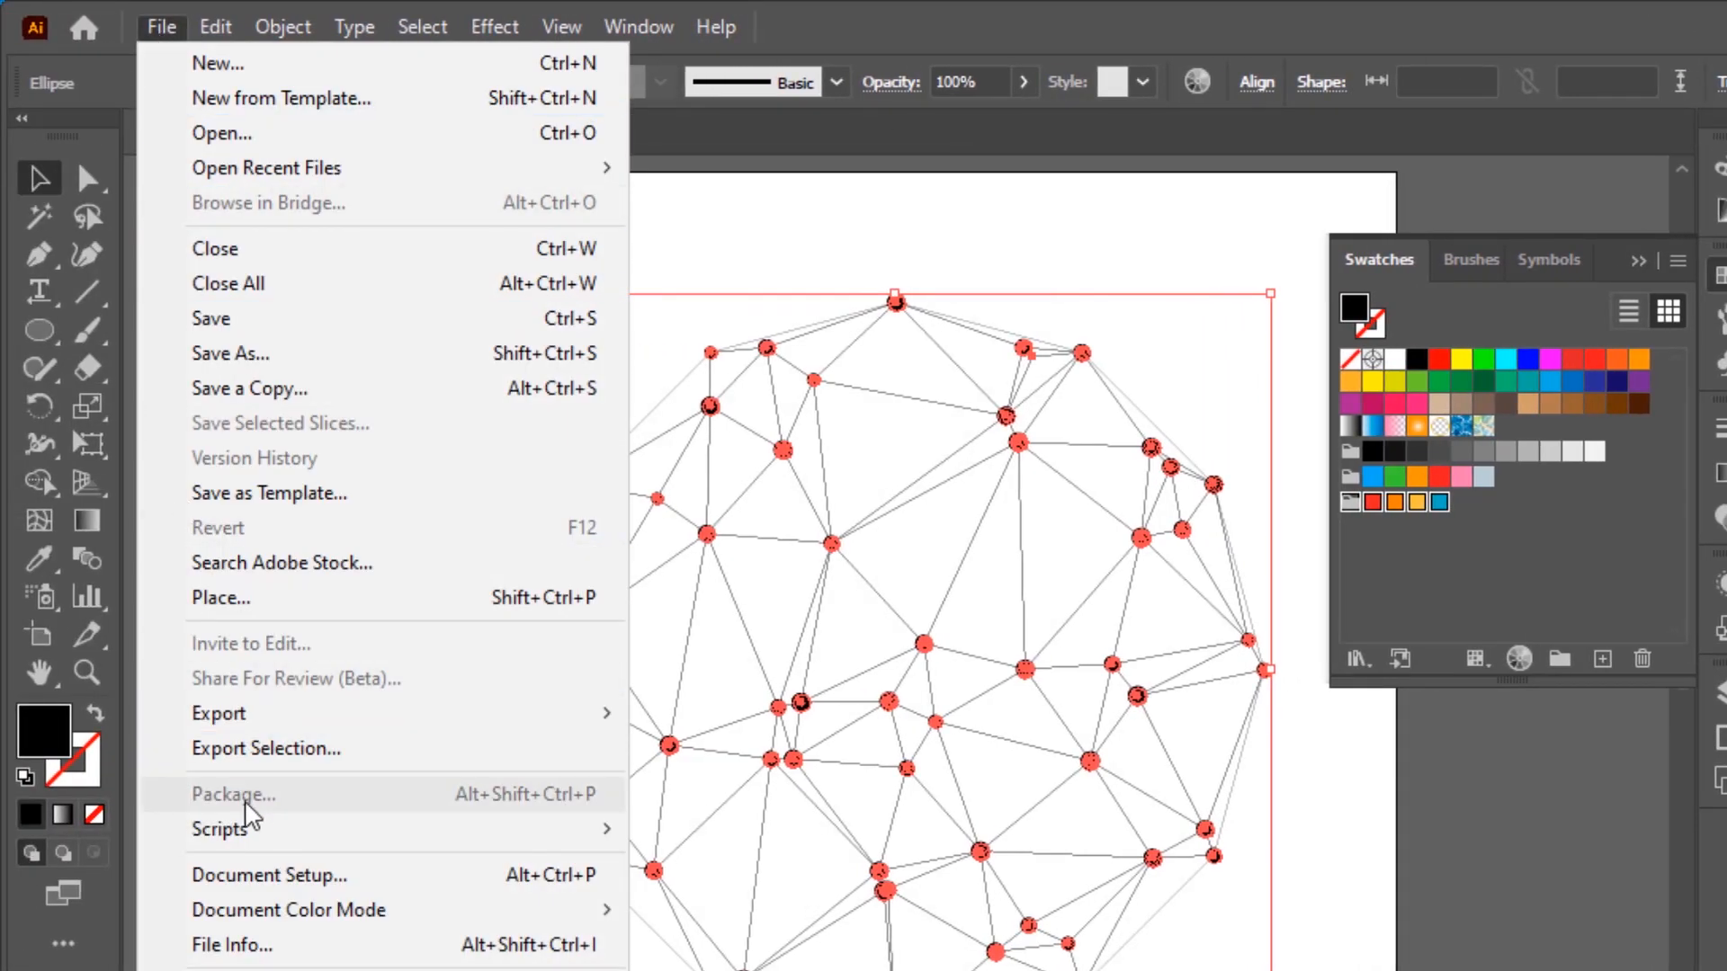
mouse_move(269, 829)
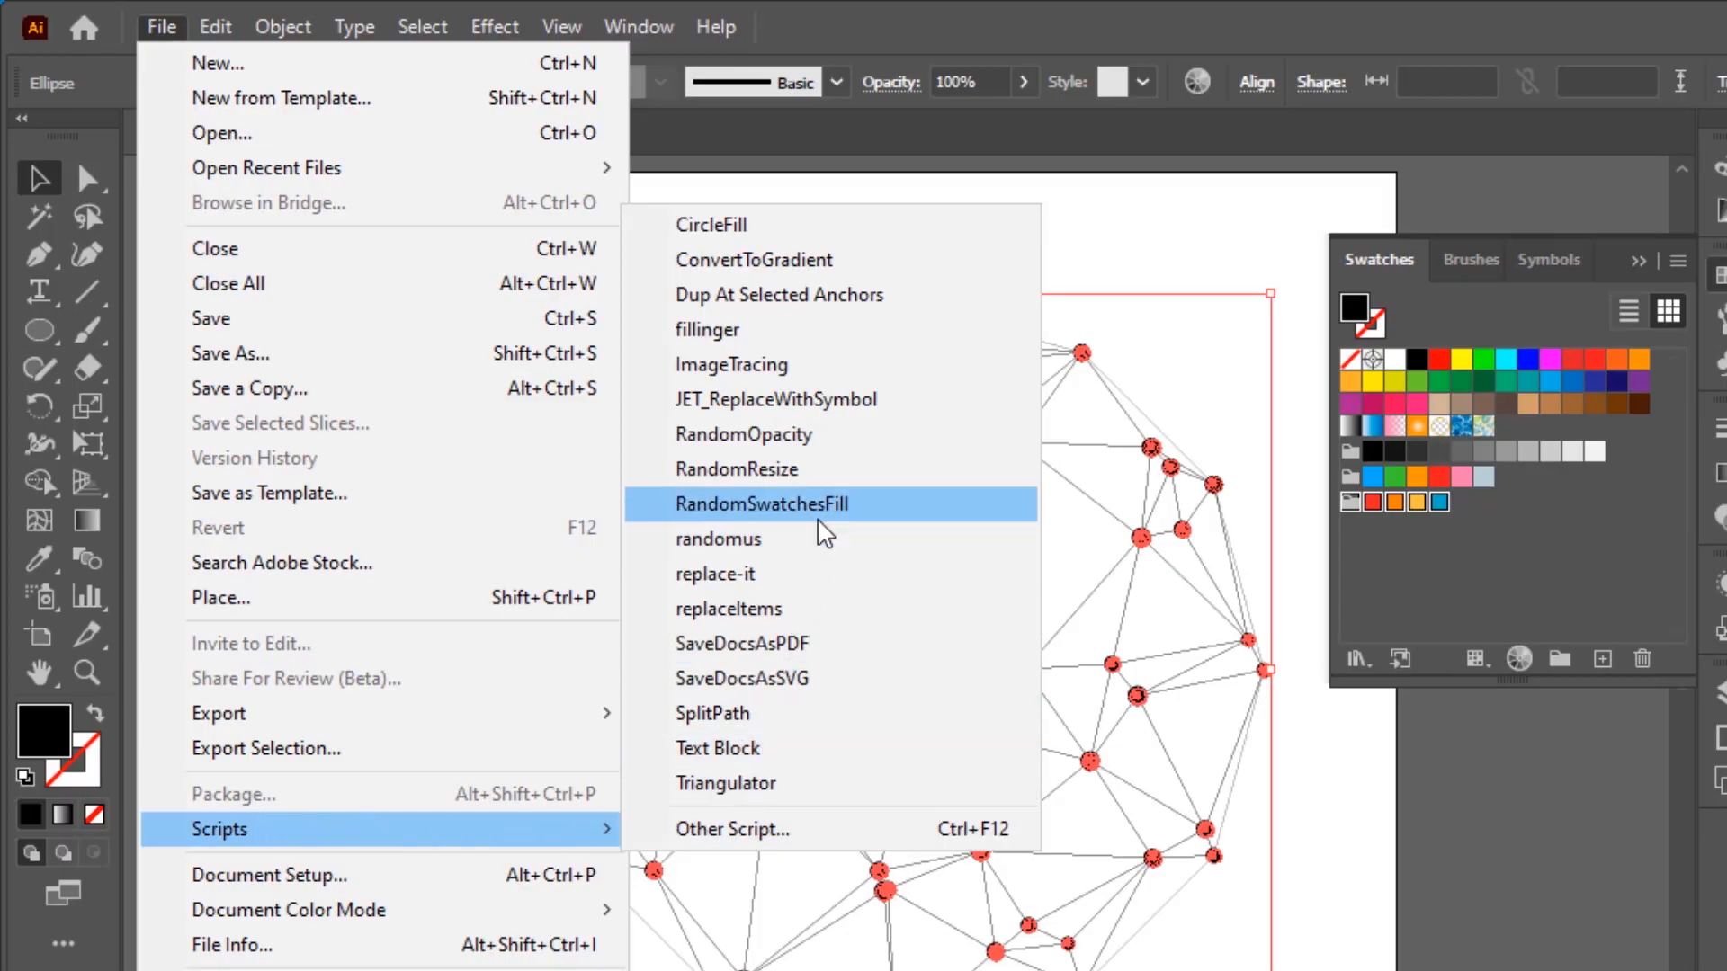
left_click(825, 553)
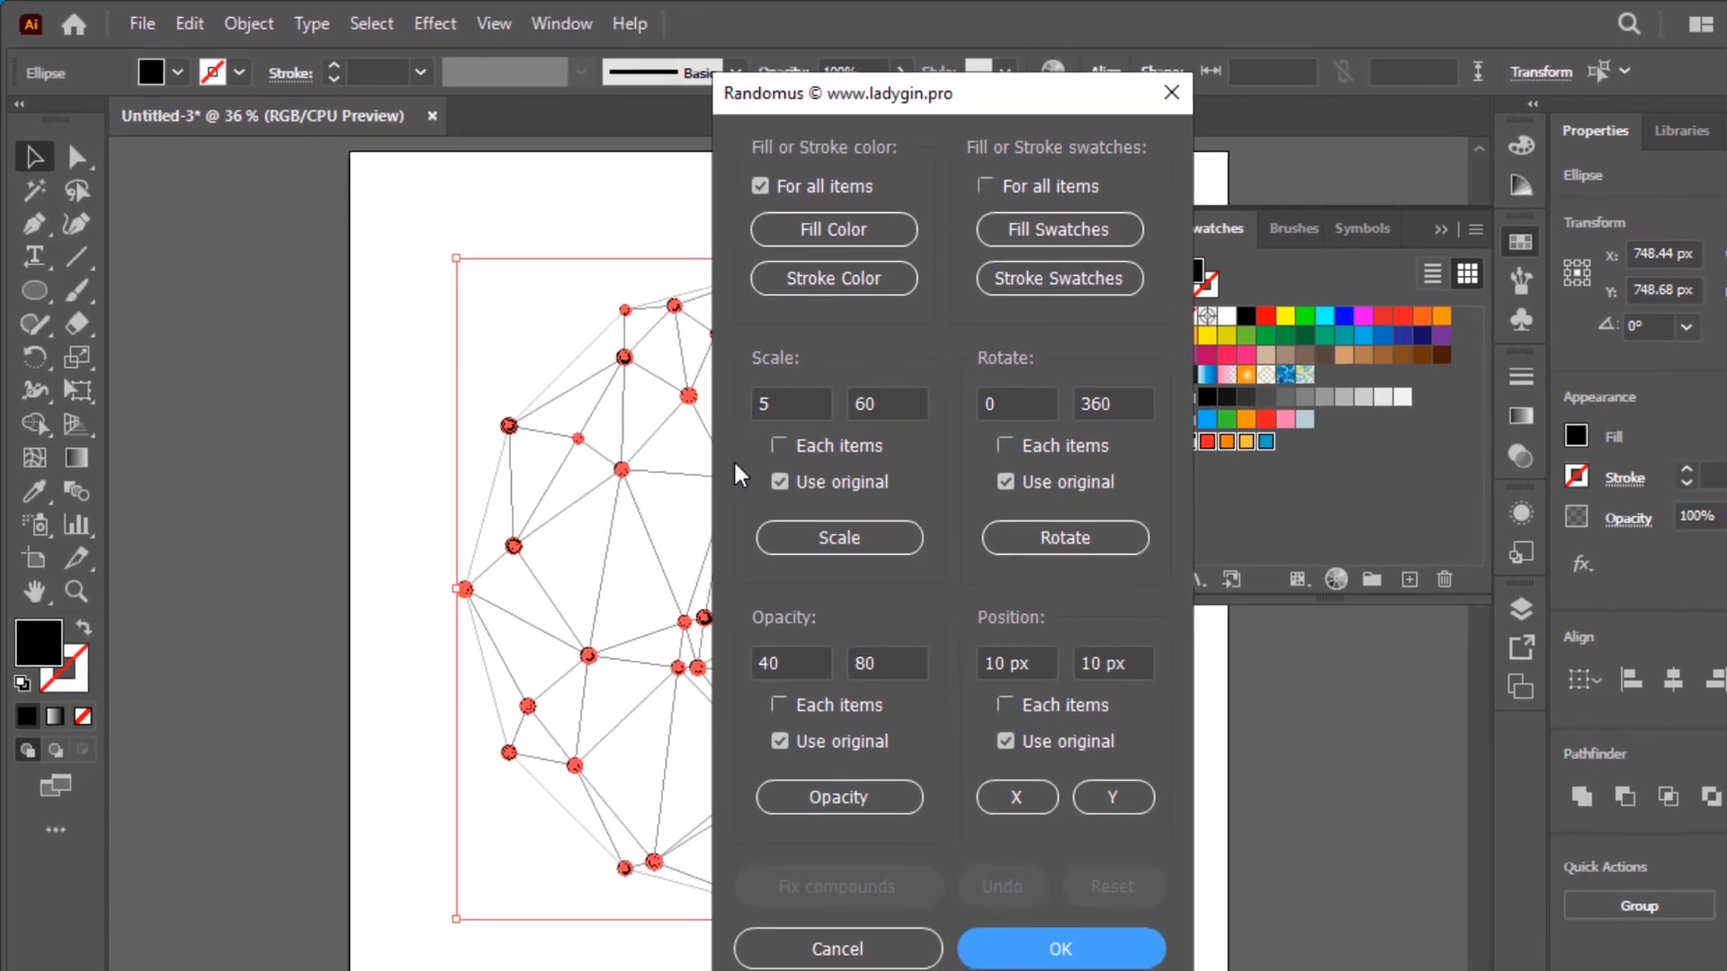
left_click(1050, 226)
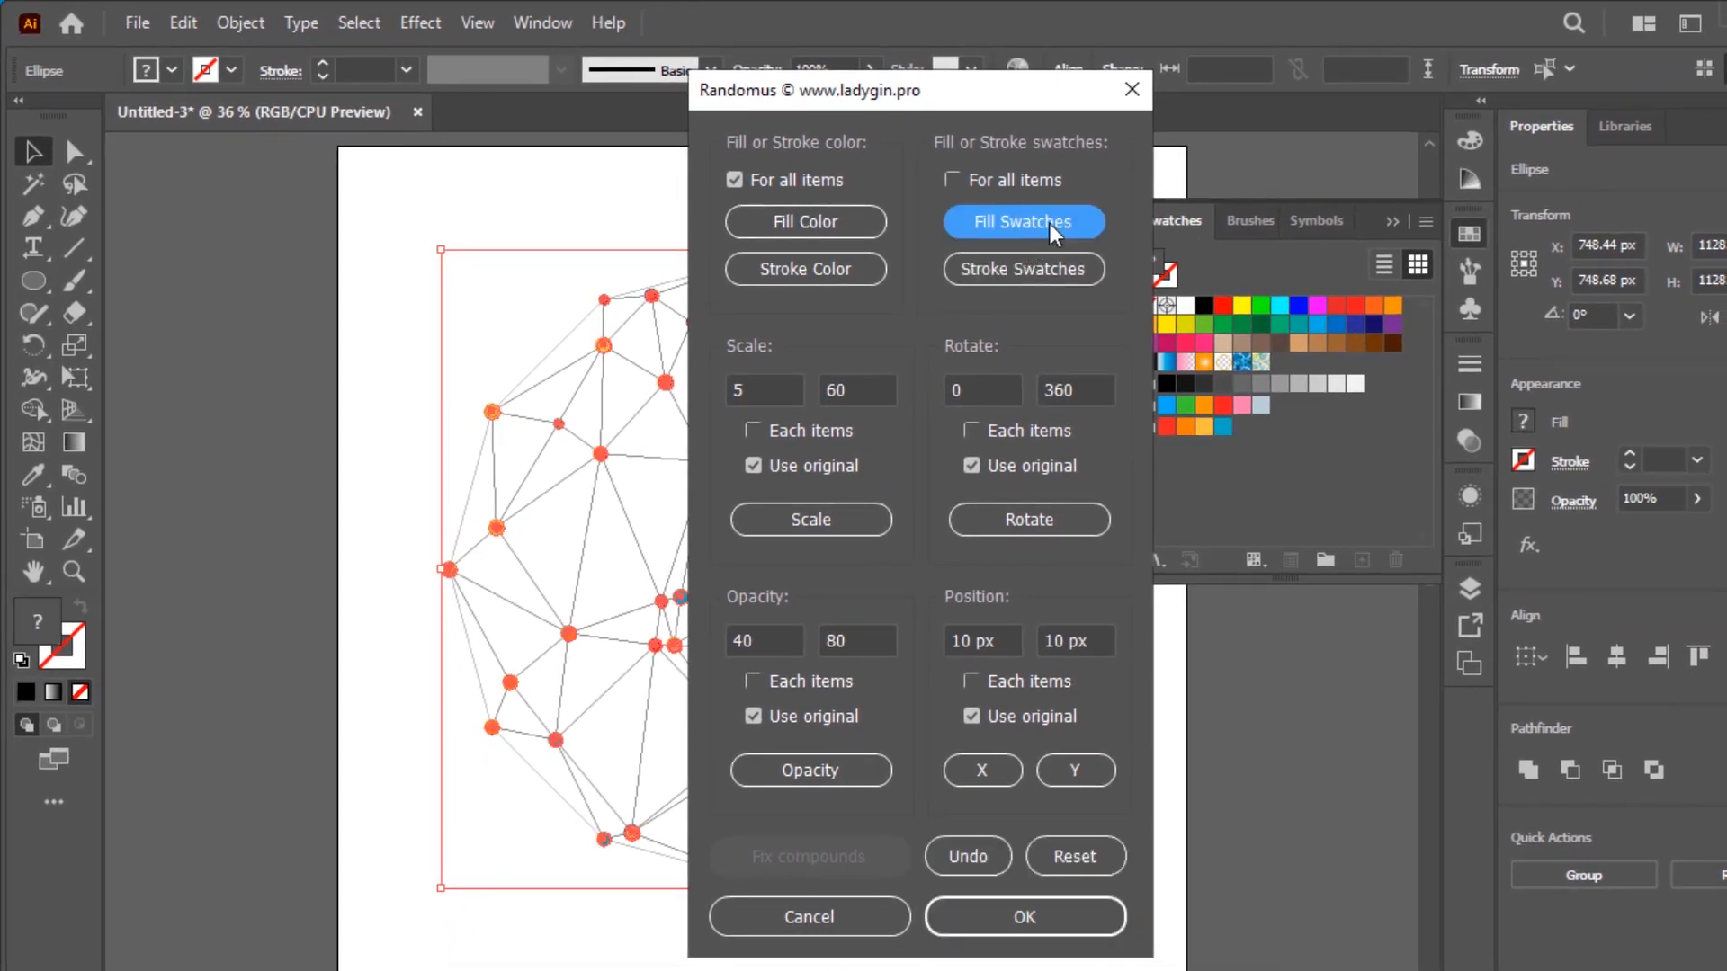
left_click(1070, 918)
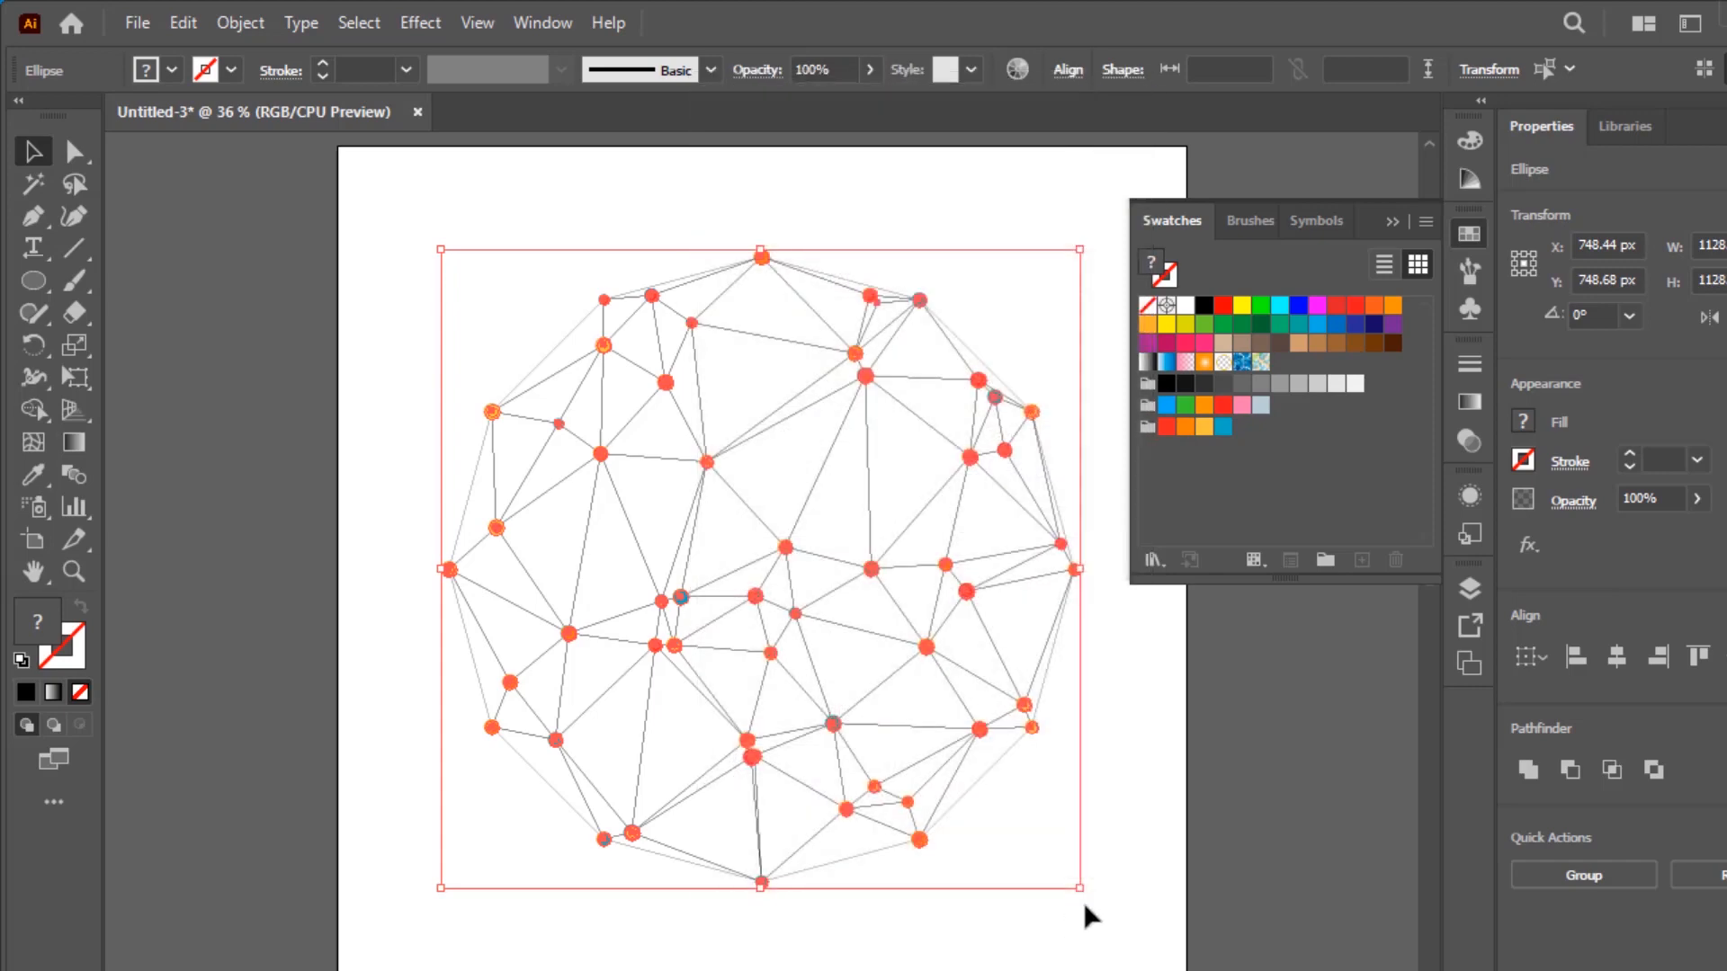
left_click(1132, 859)
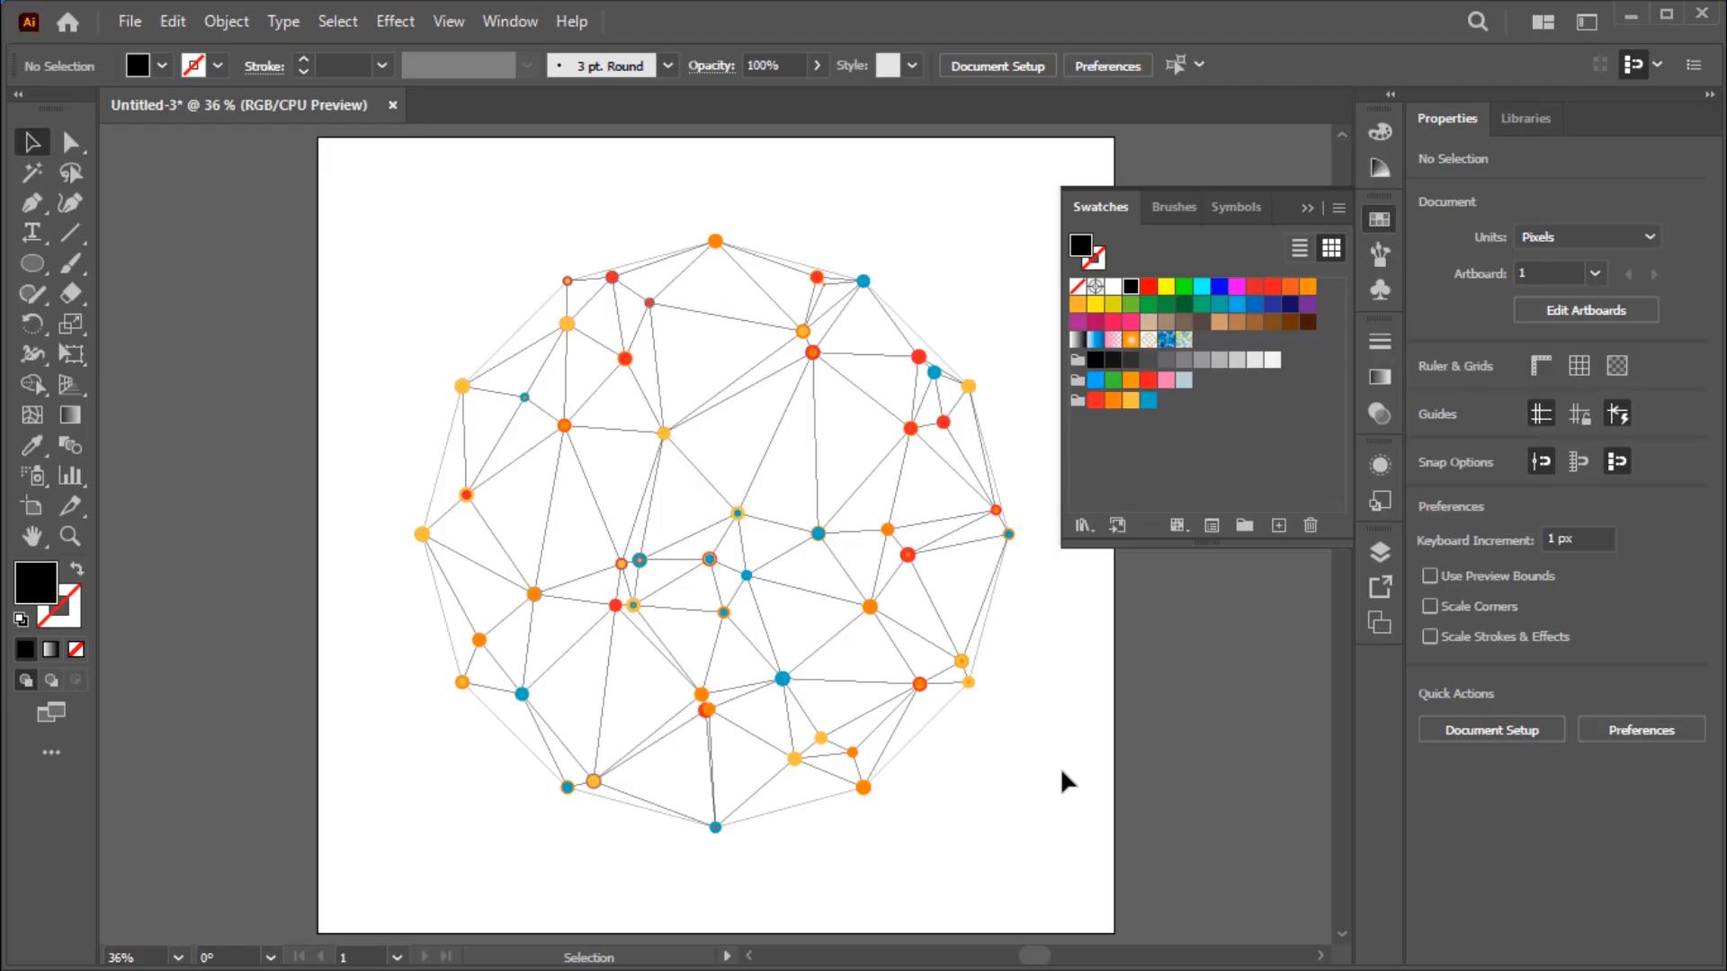
left_click(1306, 207)
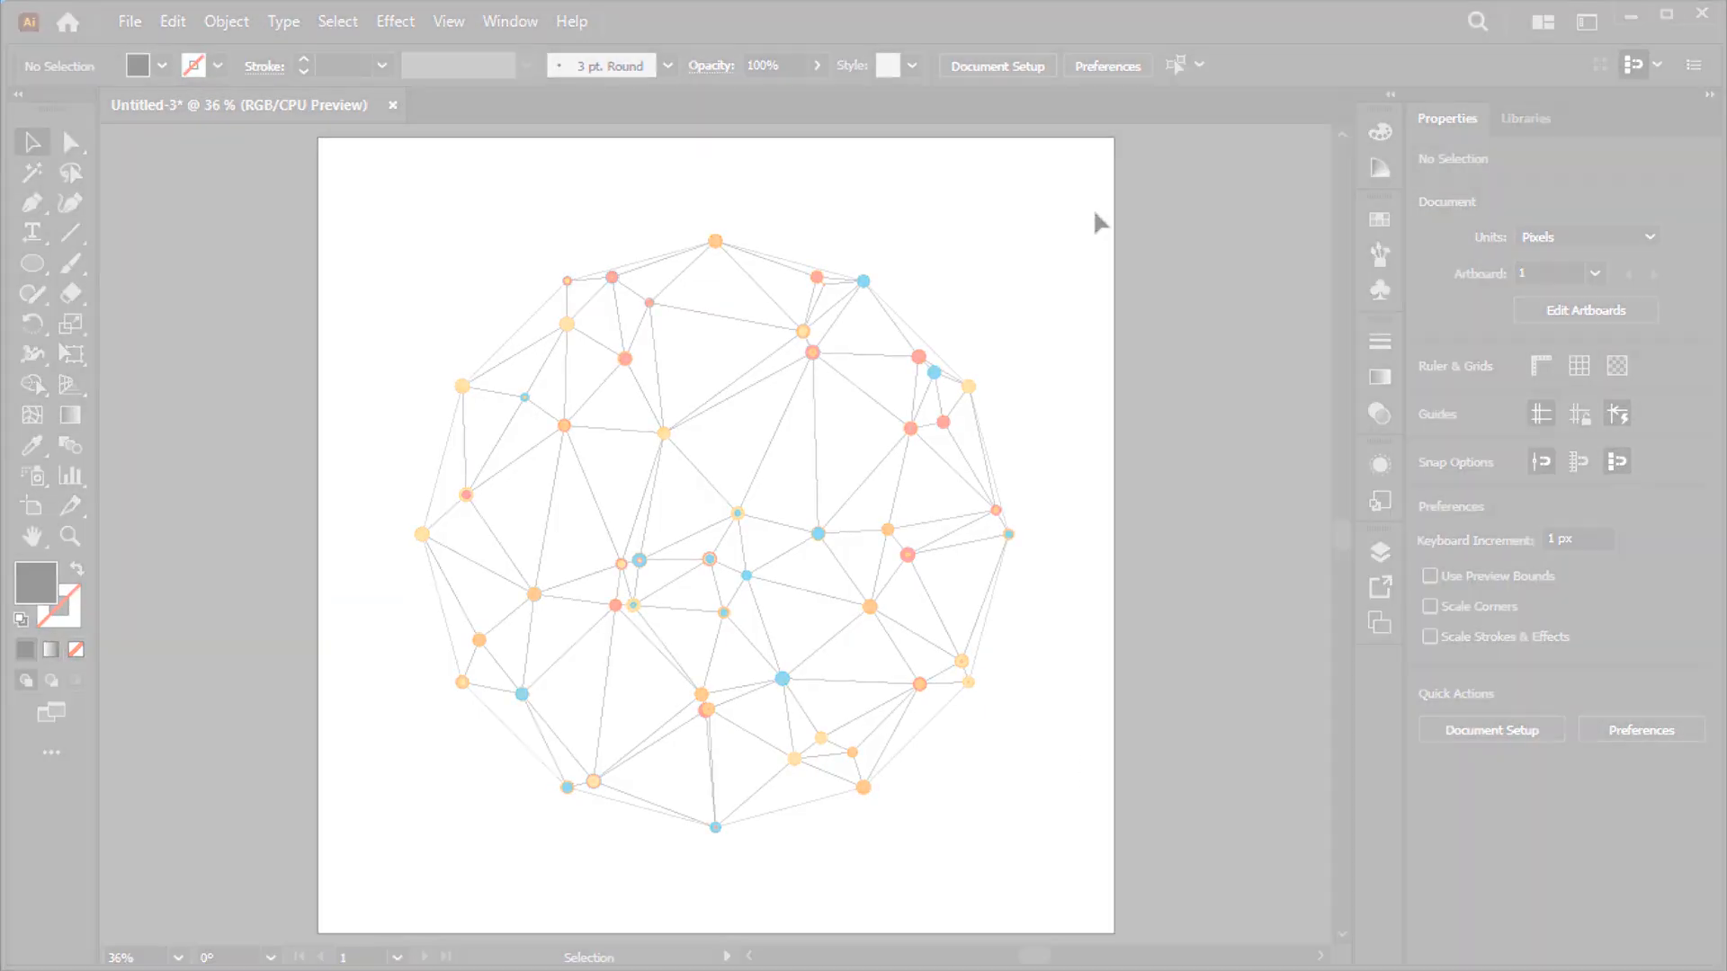